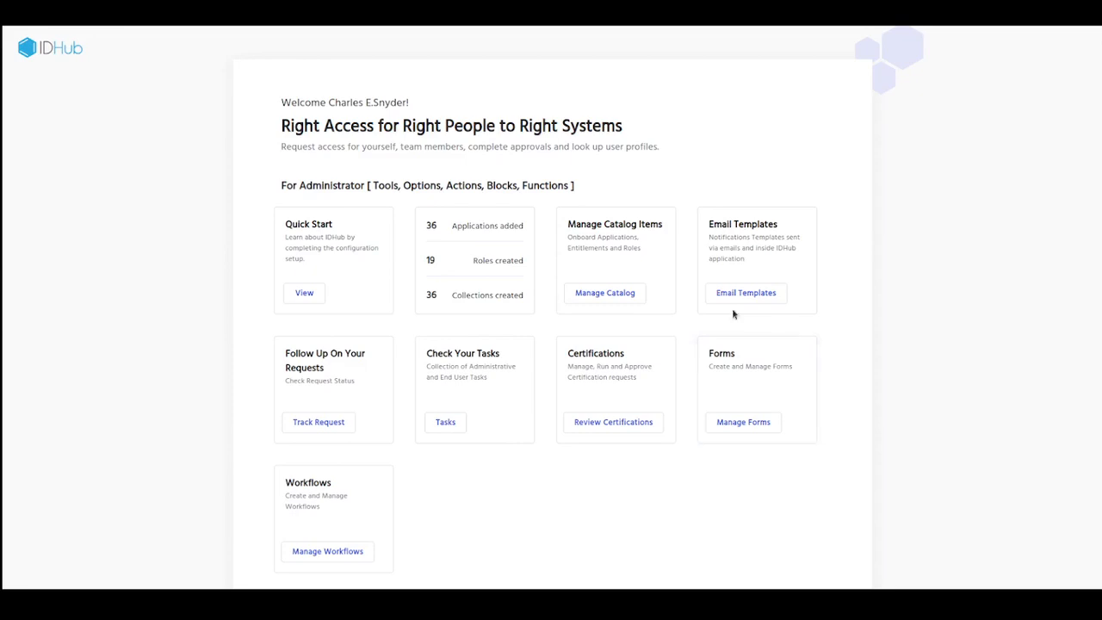
# Step: Open the Create New User service request and review its basic details
pyautogui.click(626, 301)
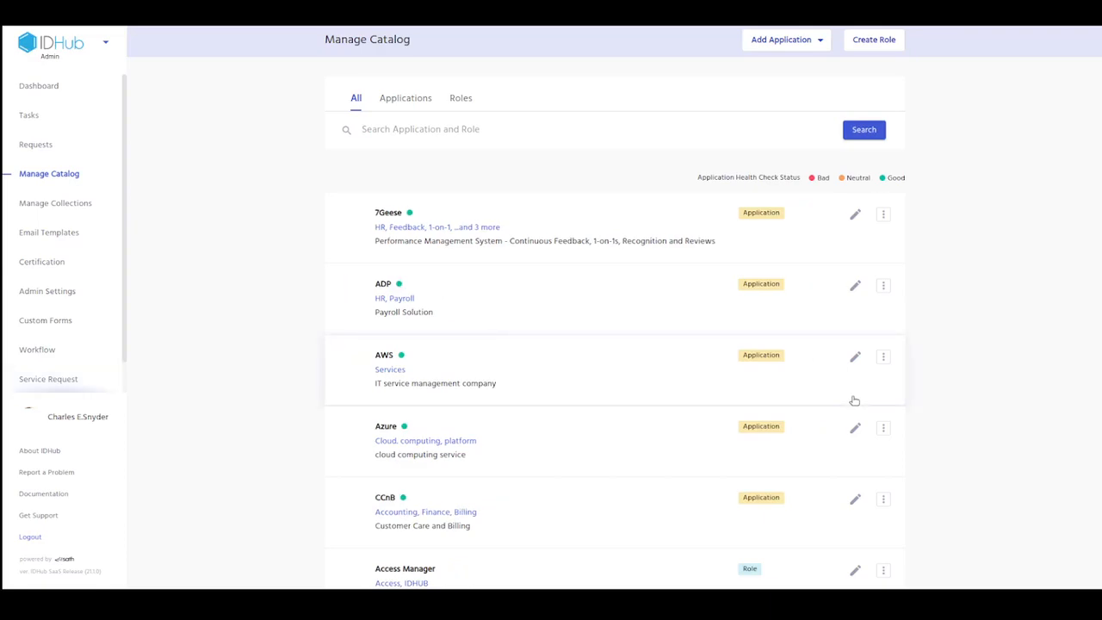
pyautogui.click(854, 399)
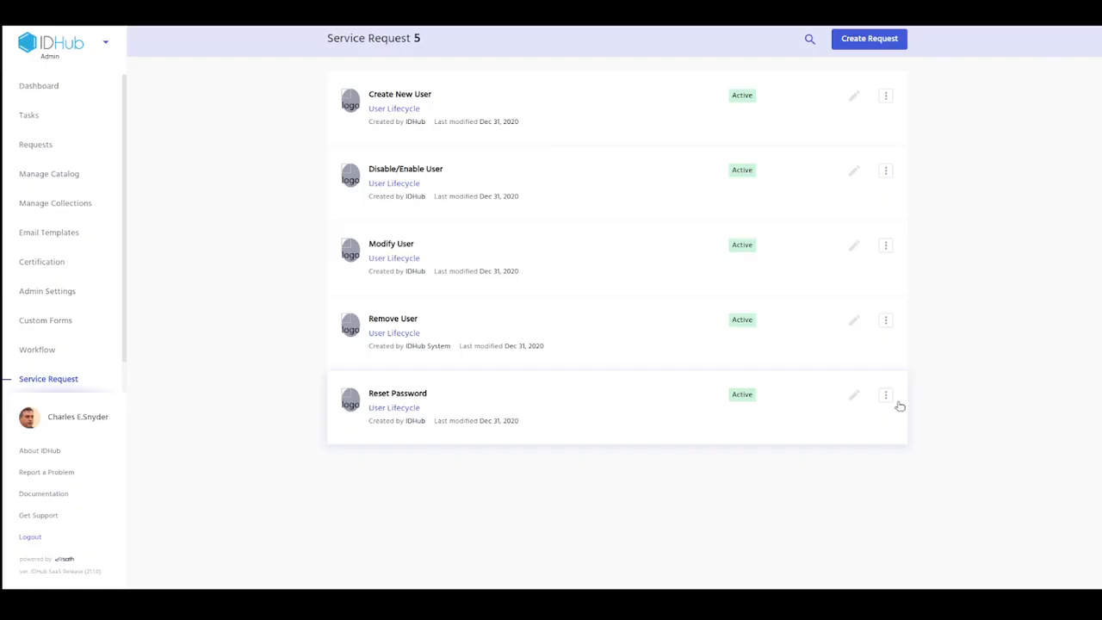
pyautogui.click(512, 118)
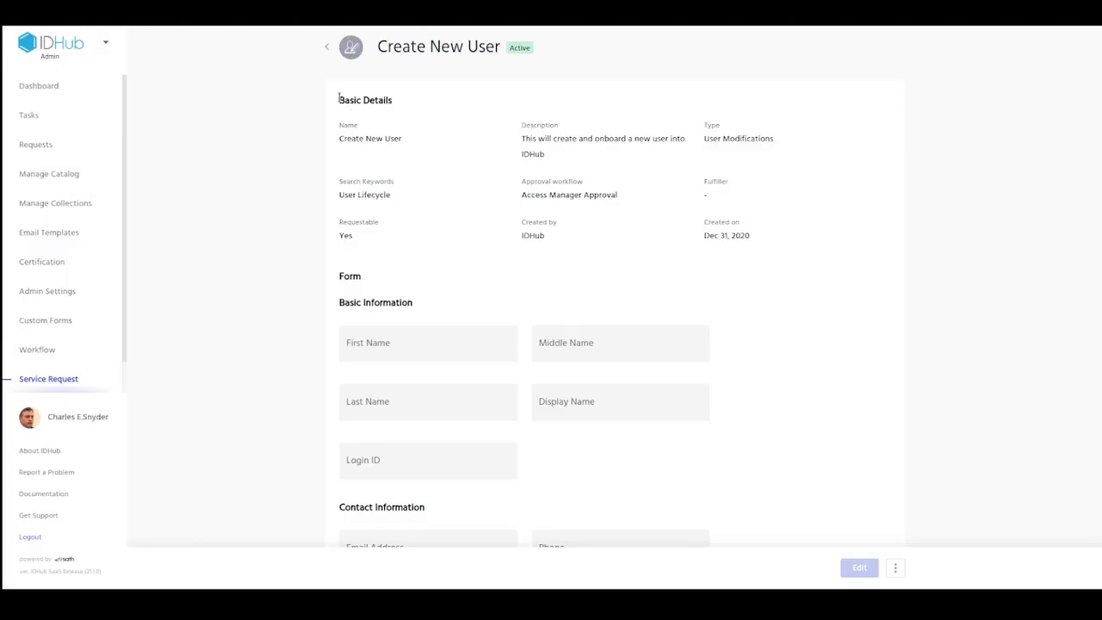
pyautogui.moveTo(348, 105); pyautogui.dragTo(782, 248)
pyautogui.scroll(-2, 782, 249)
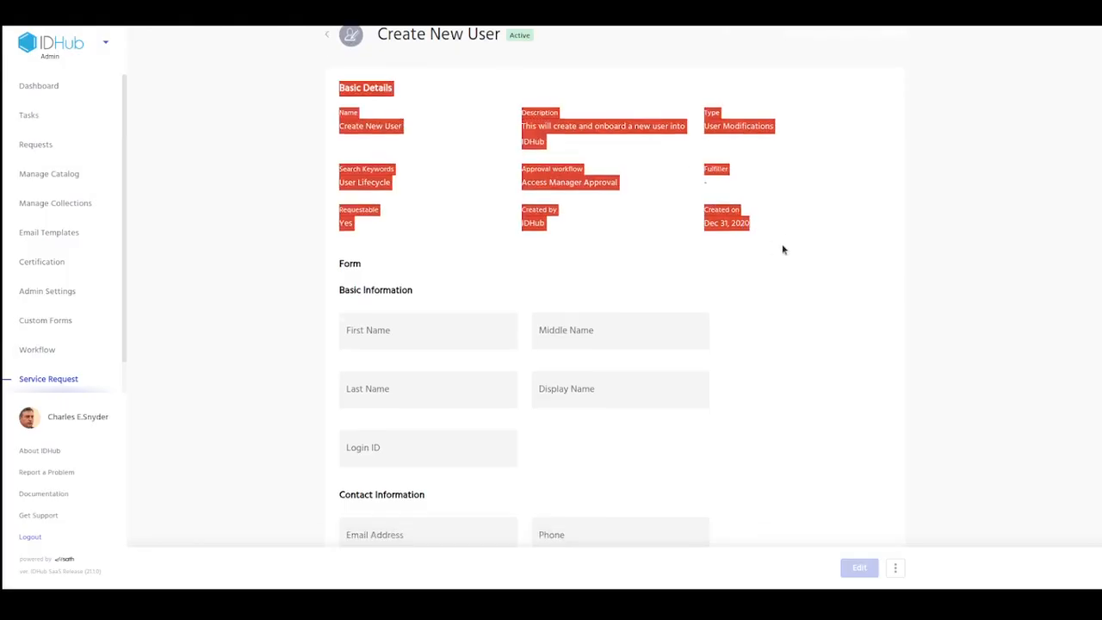
# Step: Examine the form sections of the Create New User service request, from Basic Information through HR Information
pyautogui.moveTo(338, 149); pyautogui.dragTo(366, 162)
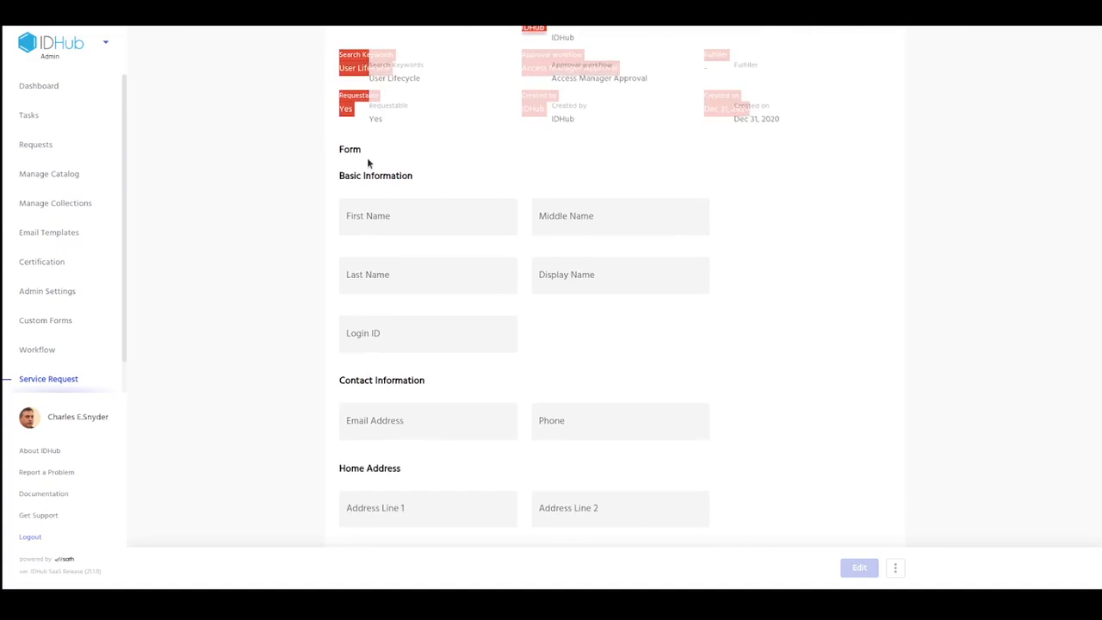
pyautogui.doubleClick(355, 148)
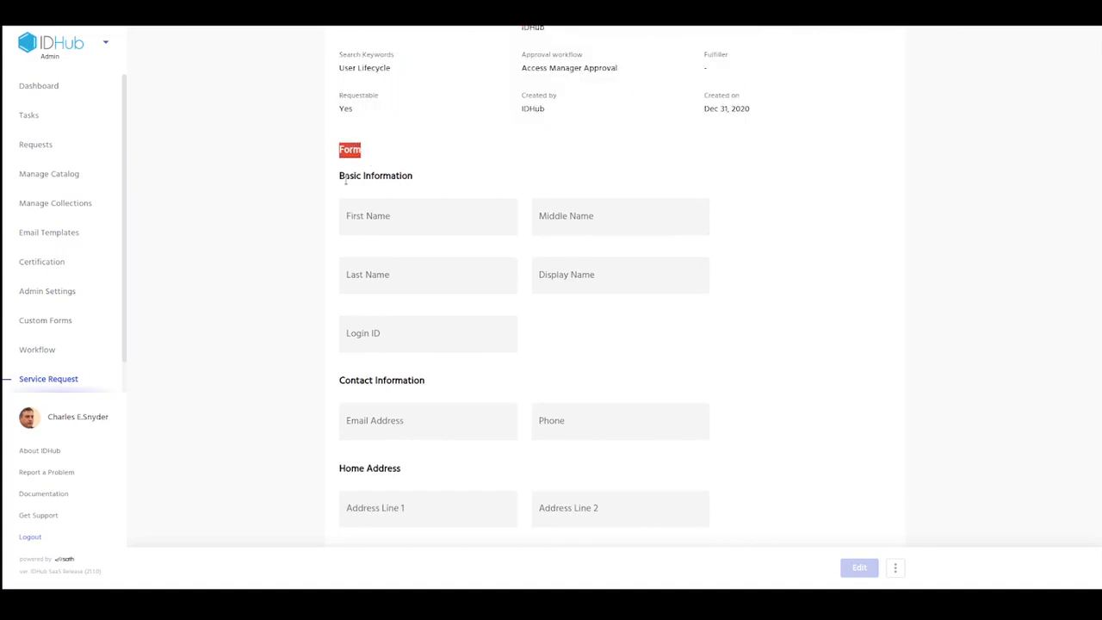
pyautogui.moveTo(345, 176); pyautogui.dragTo(429, 177)
pyautogui.scroll(-2, 526, 180)
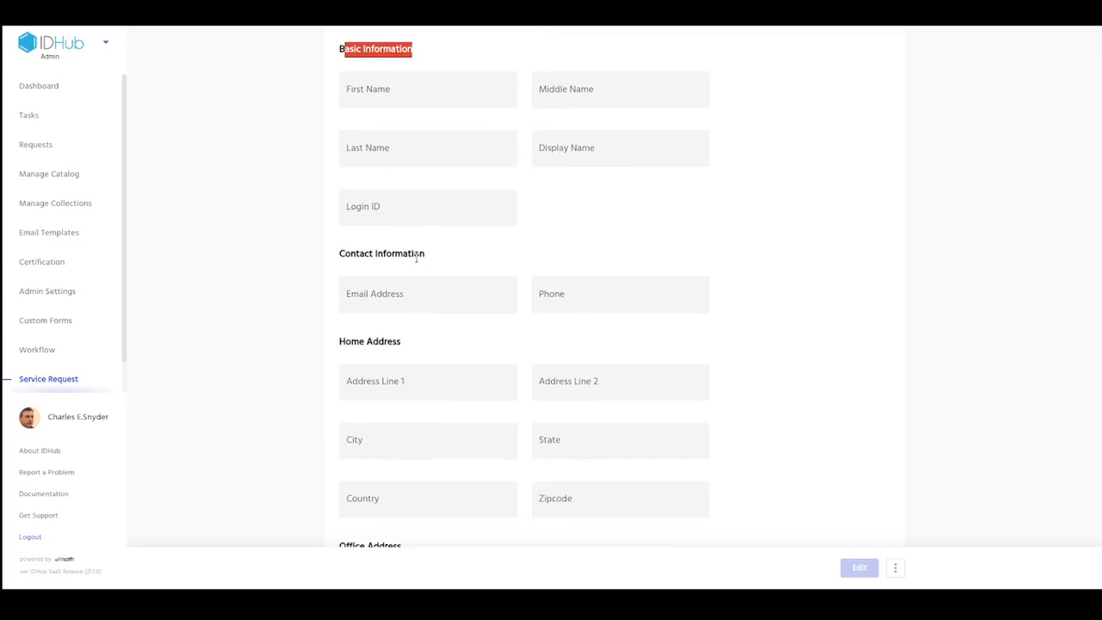
pyautogui.scroll(-3, 416, 258)
pyautogui.scroll(-3, 453, 408)
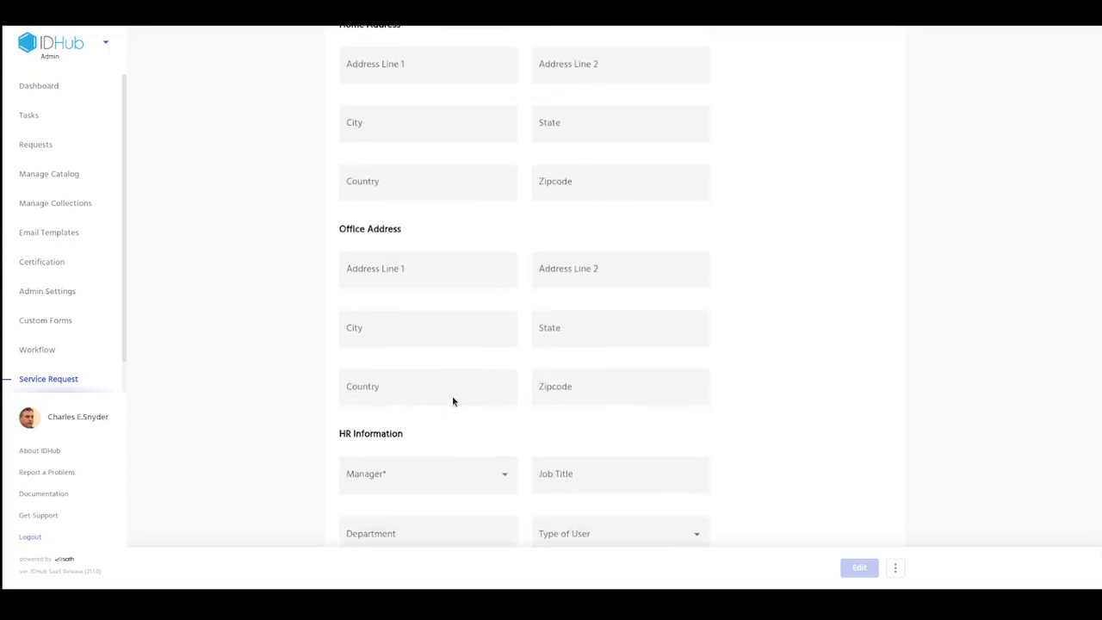
pyautogui.scroll(-3, 443, 370)
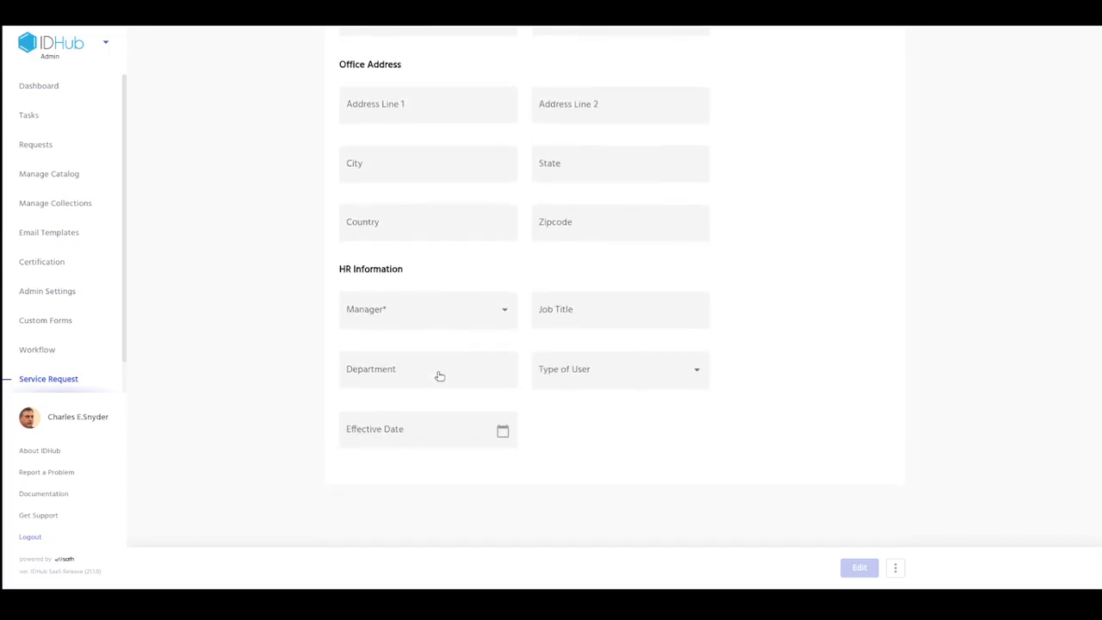
pyautogui.scroll(10, 719, 509)
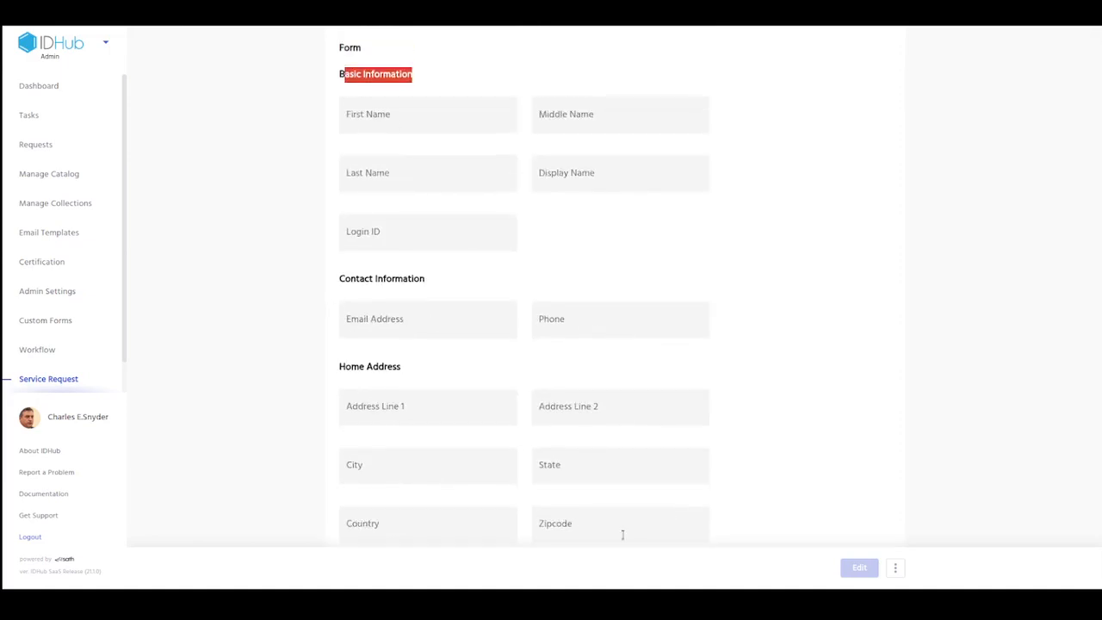
pyautogui.scroll(4, 801, 430)
pyautogui.scroll(1, 806, 428)
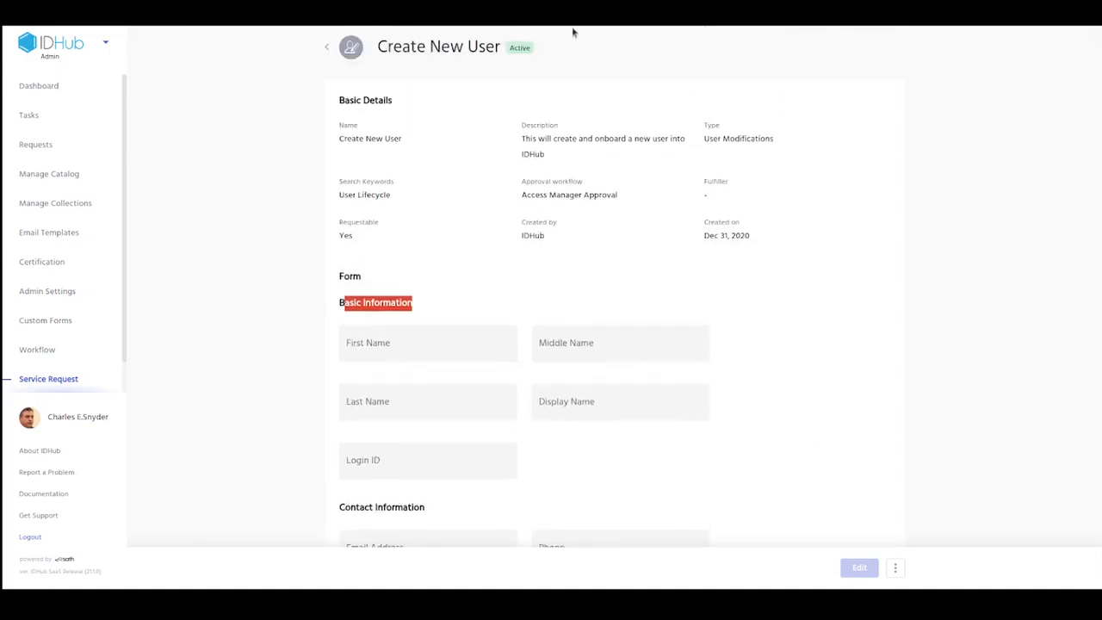
# Step: Open the Create User custom form and review its field groups, from Basic Information through HR Information
pyautogui.click(29, 390)
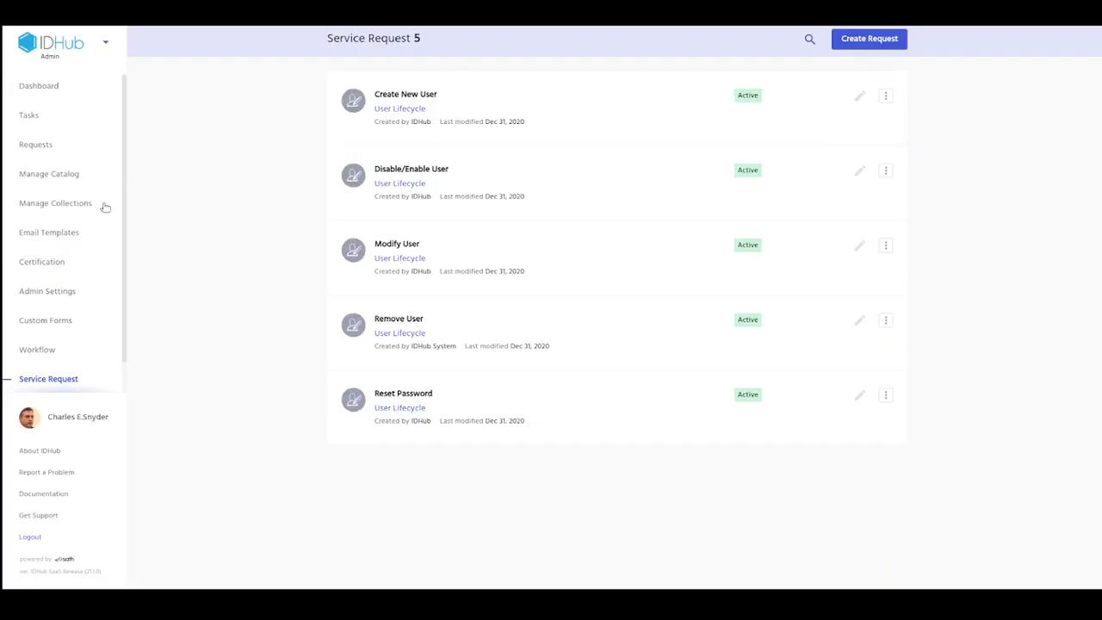
pyautogui.click(43, 321)
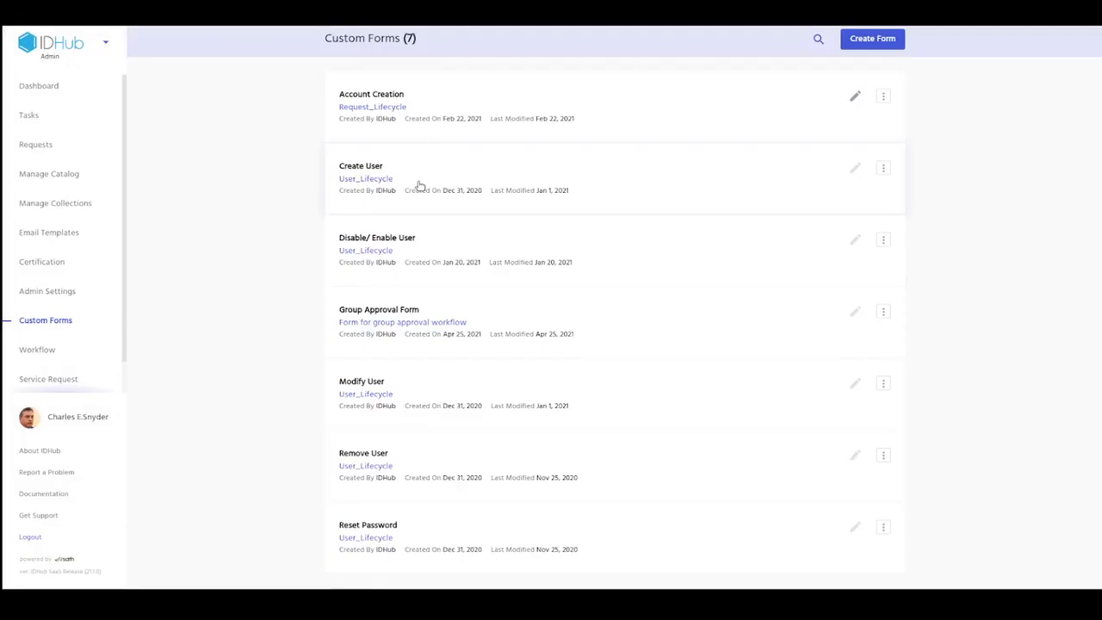
pyautogui.click(419, 185)
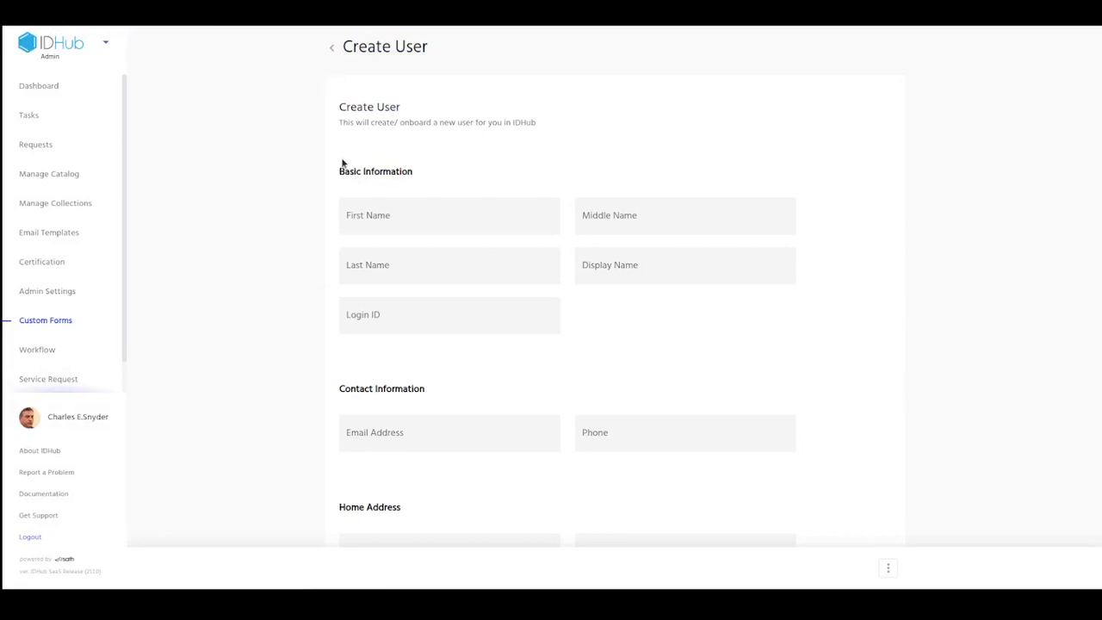
pyautogui.moveTo(339, 172); pyautogui.dragTo(464, 194)
pyautogui.scroll(-5, 647, 172)
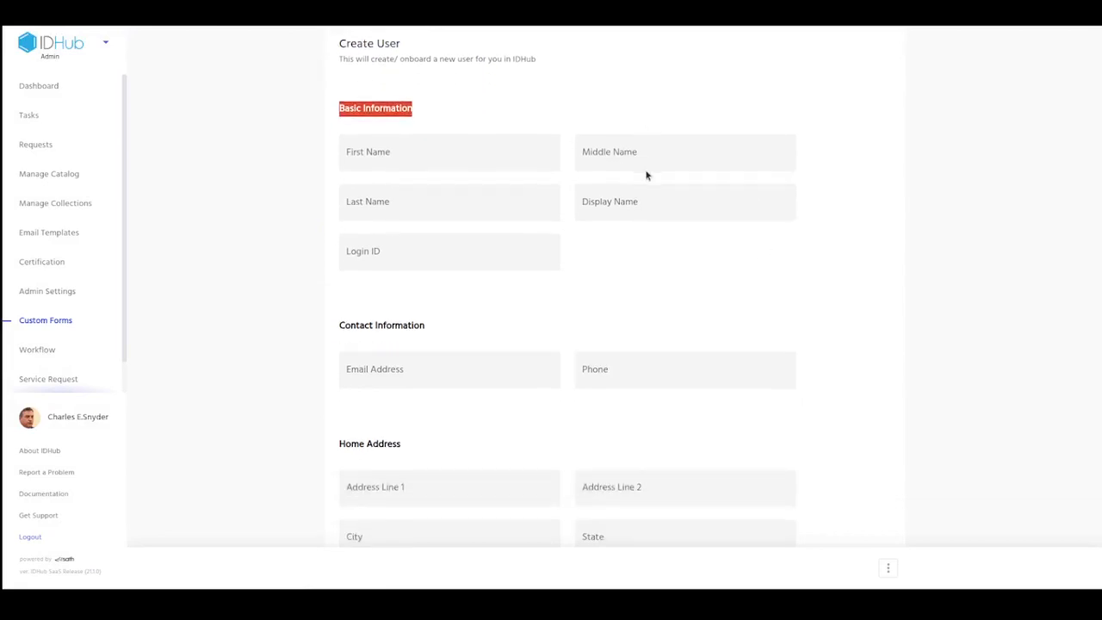
pyautogui.scroll(-3, 646, 177)
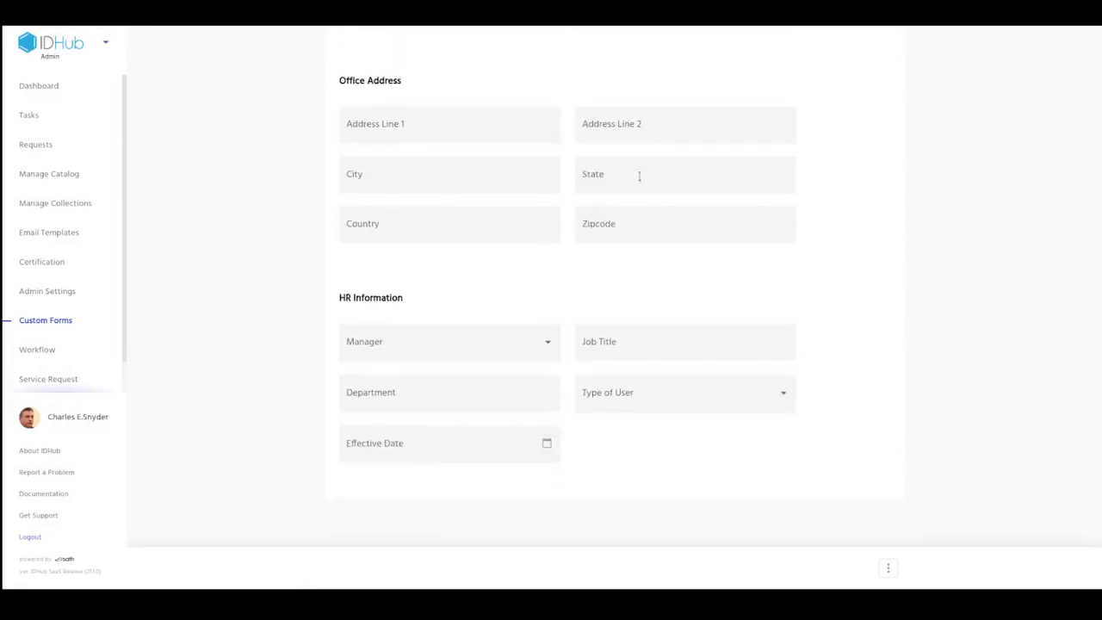
pyautogui.scroll(3, 885, 433)
pyautogui.scroll(6, 884, 433)
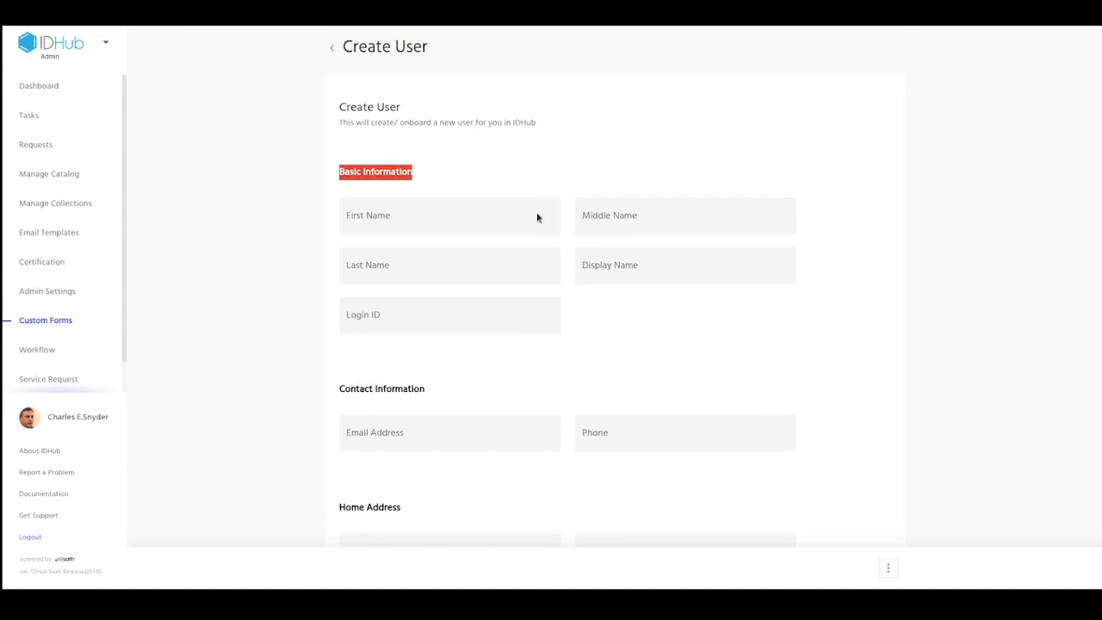
# Step: Start creating a new custom form from the custom forms list and dismiss the guided tour
pyautogui.click(49, 320)
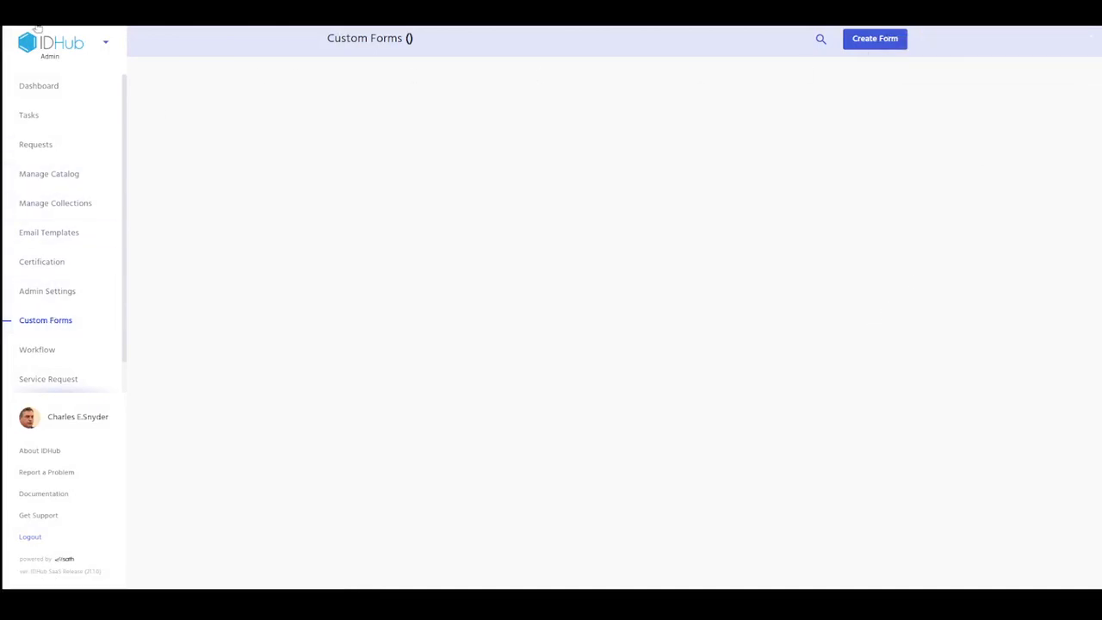
pyautogui.press('super+r')
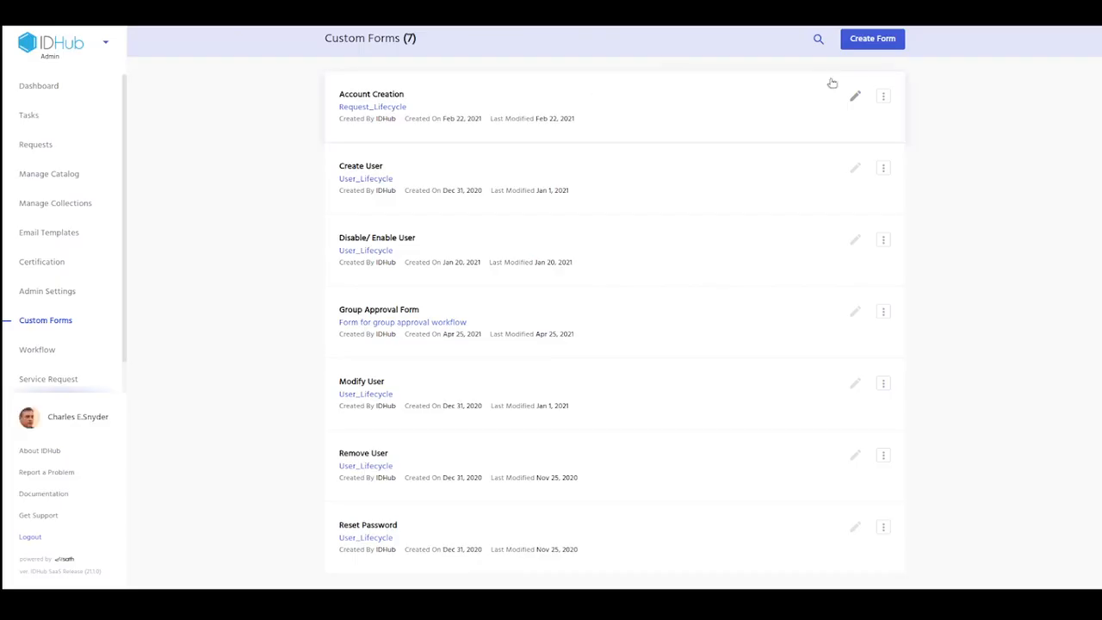
pyautogui.click(860, 39)
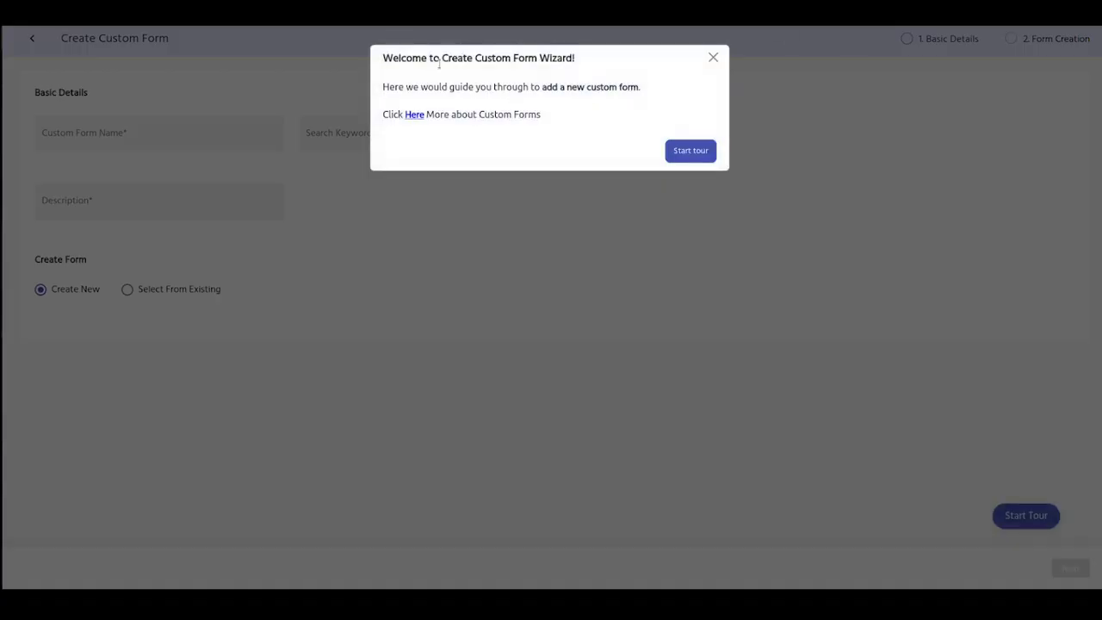
pyautogui.moveTo(384, 60); pyautogui.dragTo(594, 65)
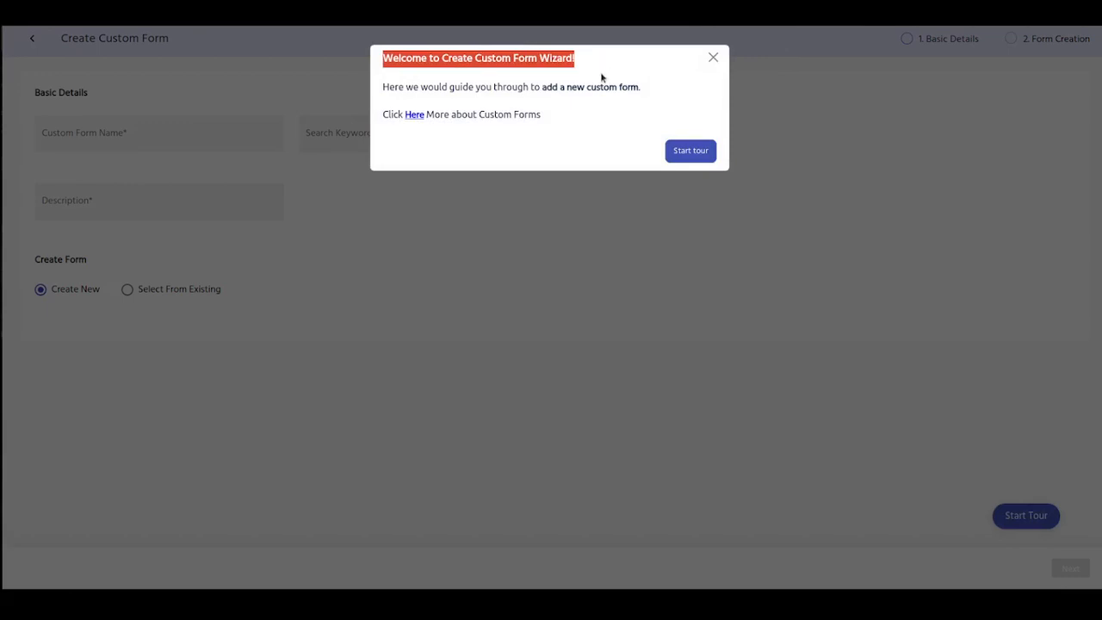
pyautogui.click(684, 153)
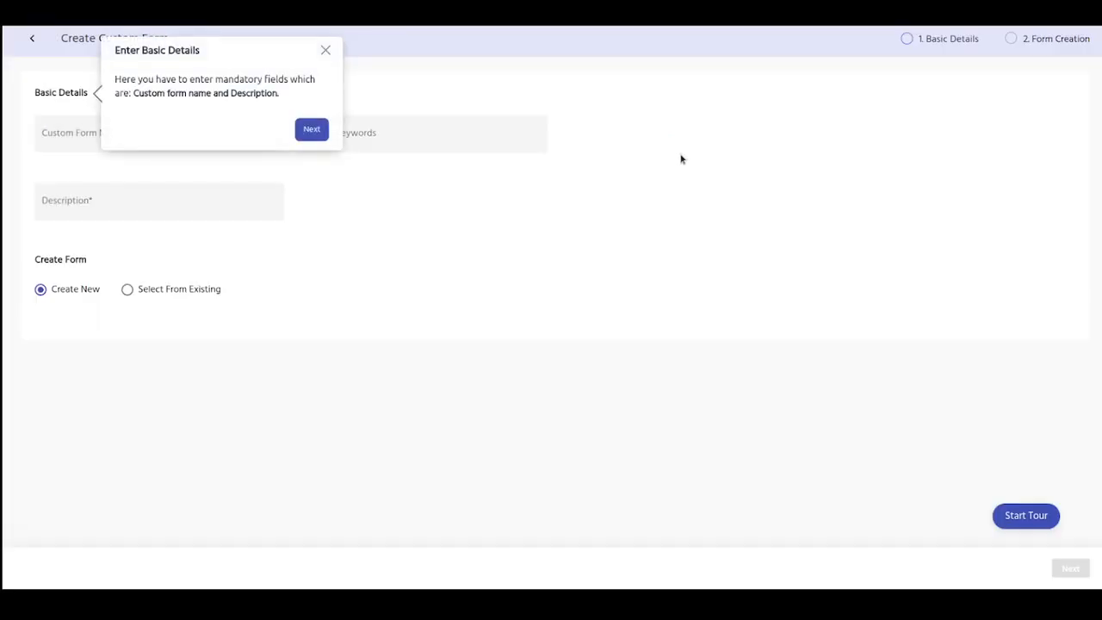
pyautogui.click(324, 52)
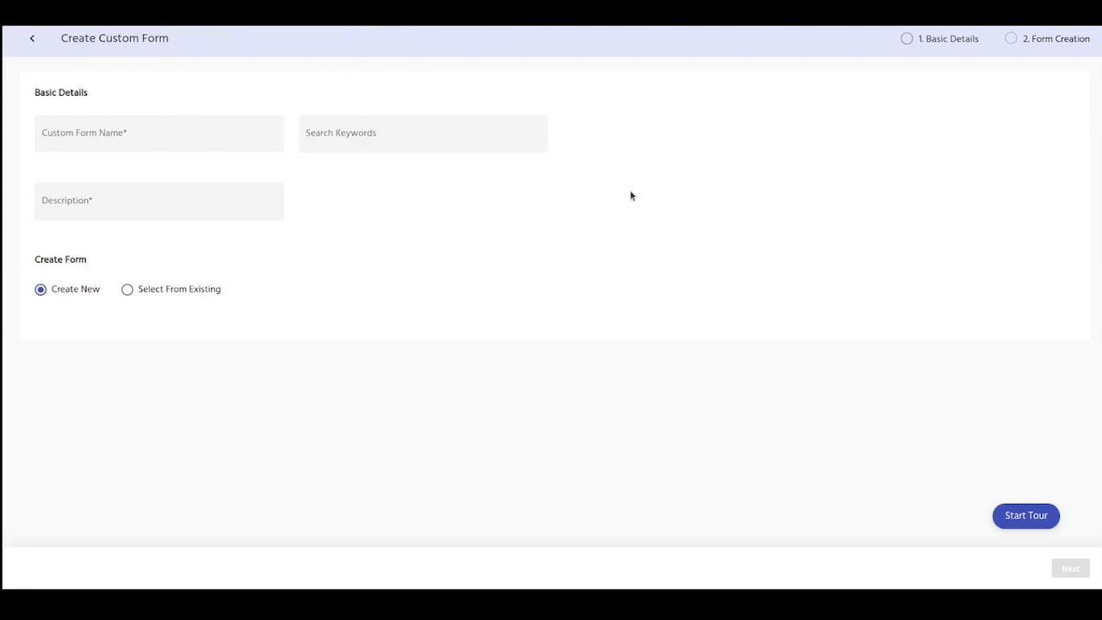
# Step: Name the custom form "Key Card Access Form"
pyautogui.click(101, 133)
pyautogui.write('Key')
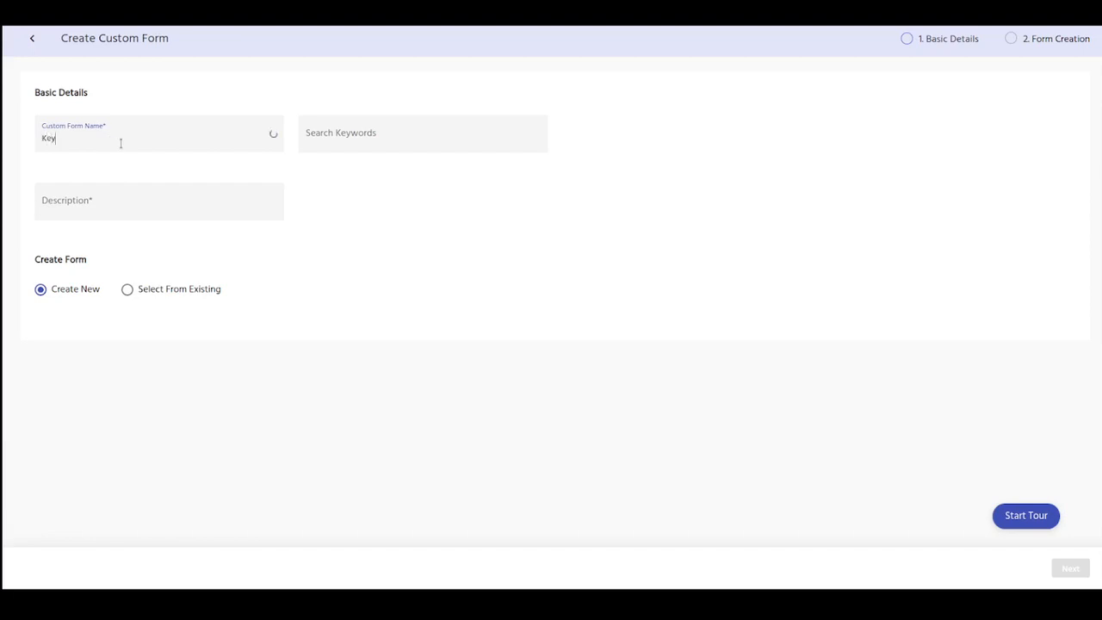
pyautogui.write(' Card Access form')
pyautogui.press('BackSpace')
pyautogui.press('BackSpace')
pyautogui.press('BackSpace')
pyautogui.write('Form')
pyautogui.press('Tab')
pyautogui.press('Tab')
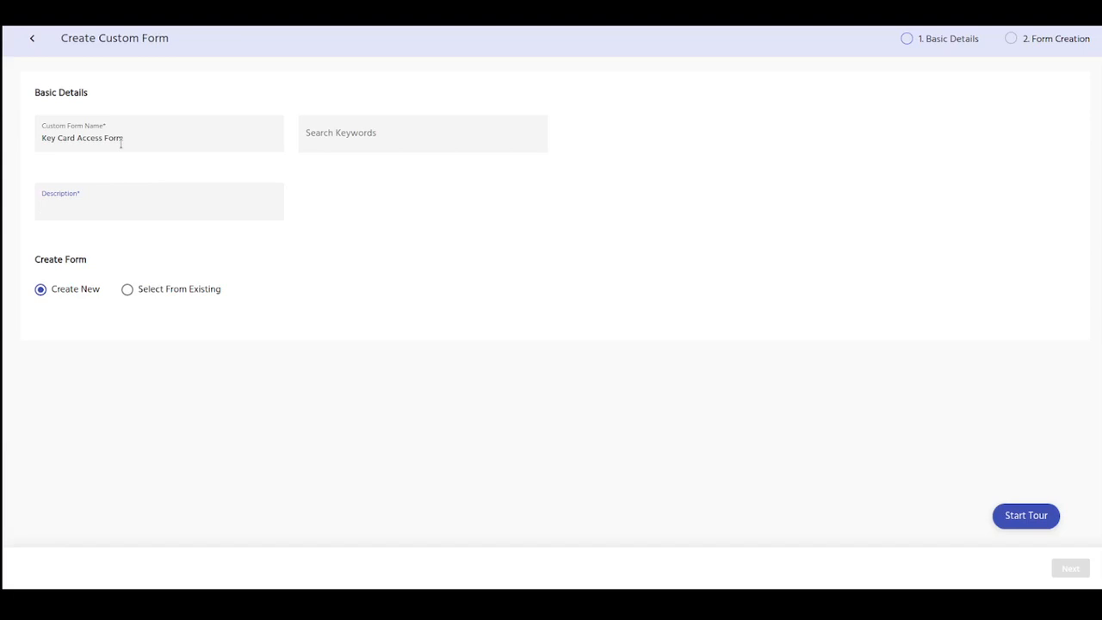
# Step: Set the form's description to "Complete this form when requesting Key Card Access."
pyautogui.write('Complete this form')
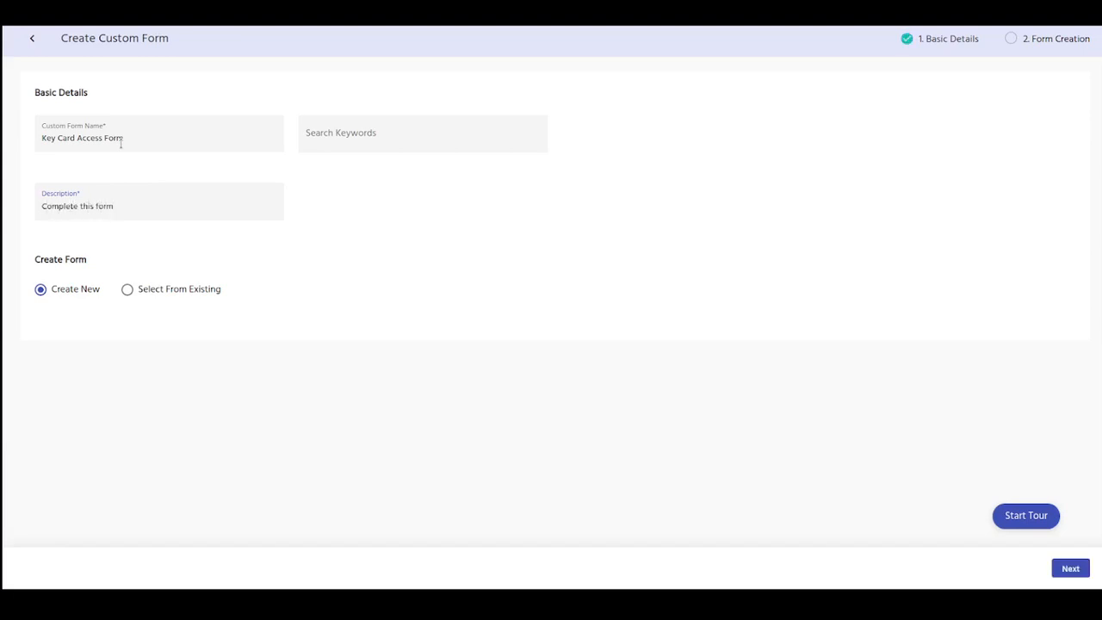
pyautogui.write(' when requesting Key CArd Access')
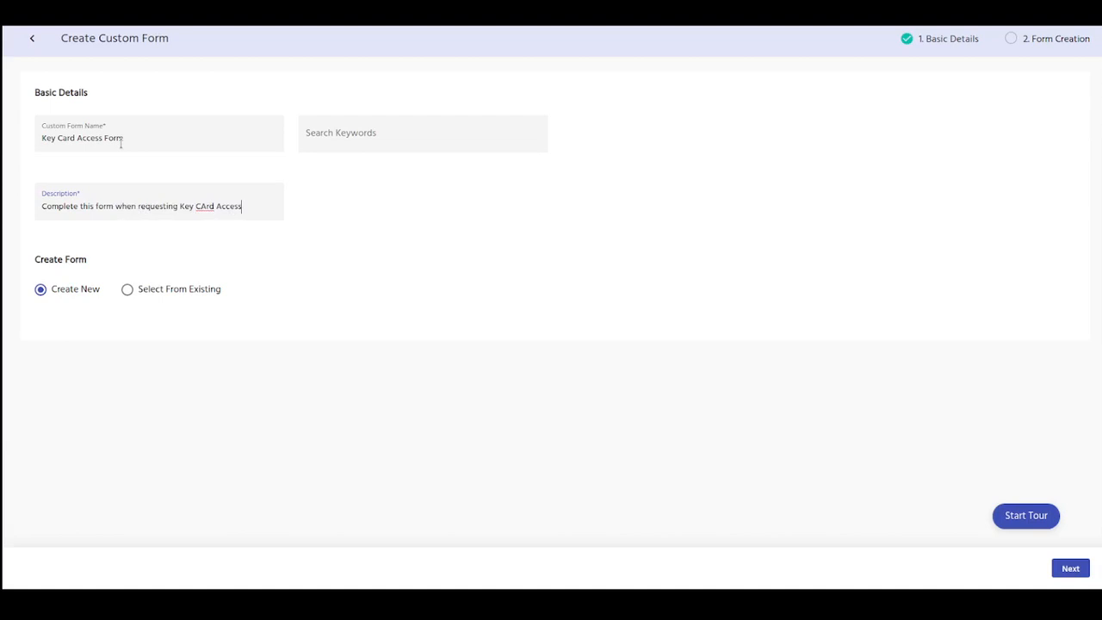
pyautogui.click(200, 206)
pyautogui.press('BackSpace')
pyautogui.write('a')
pyautogui.click(260, 205)
pyautogui.write('.')
pyautogui.click(144, 294)
pyautogui.click(93, 347)
pyautogui.write('cre')
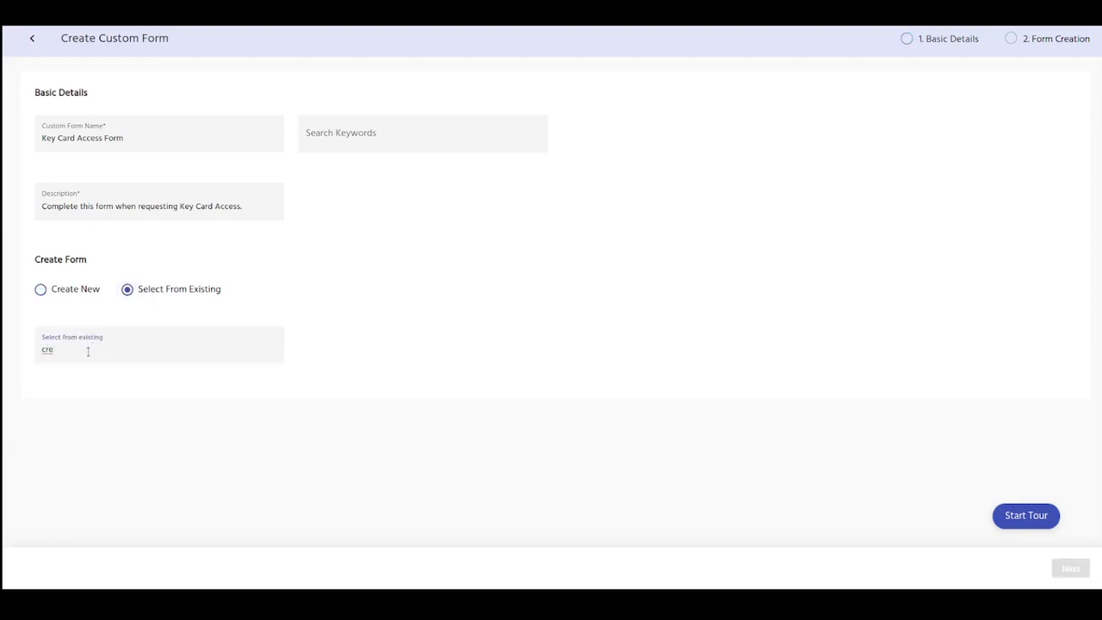
pyautogui.write('at')
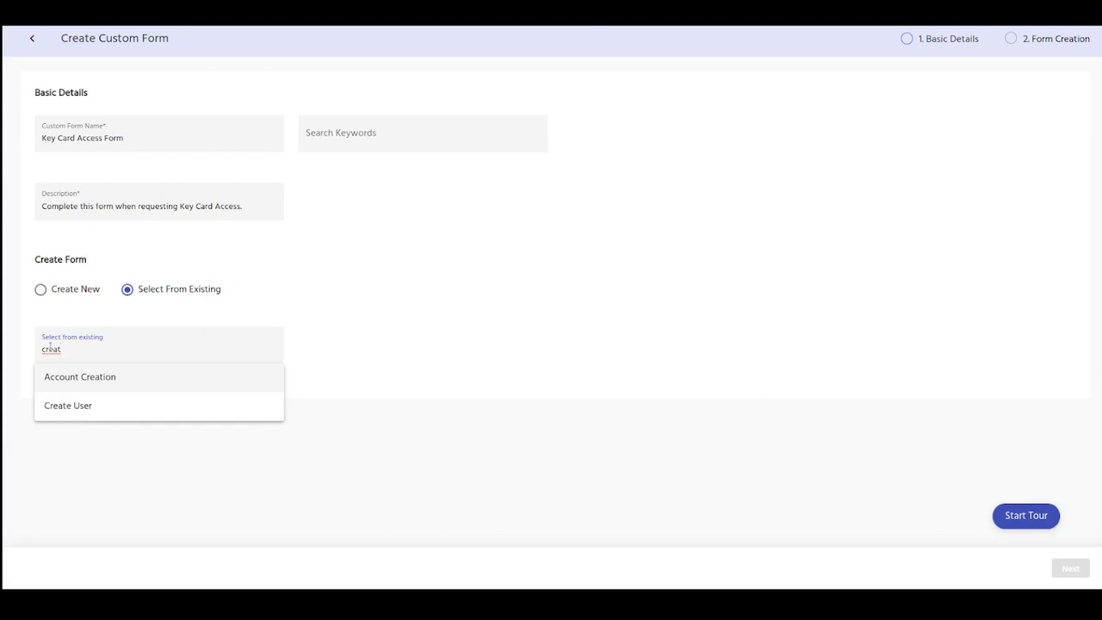
pyautogui.moveTo(60, 348); pyautogui.dragTo(24, 350)
pyautogui.press('BackSpace')
pyautogui.click(76, 288)
# Step: Continue to the form creation stage and name the first group "Key Card Access Details"
pyautogui.click(1072, 567)
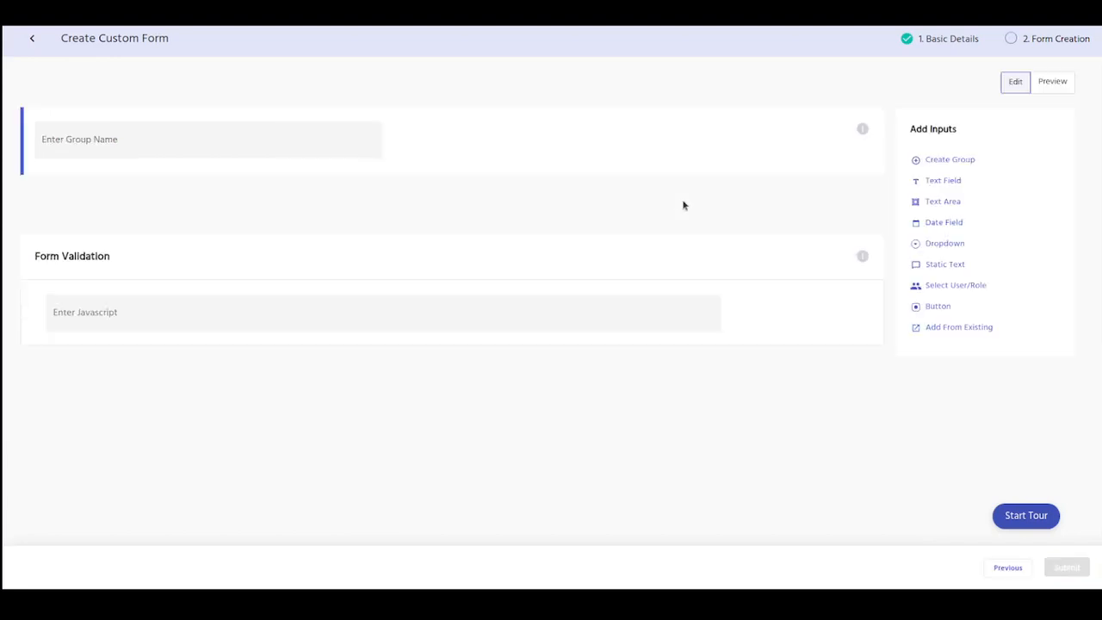
pyautogui.click(228, 138)
pyautogui.write('Key Car')
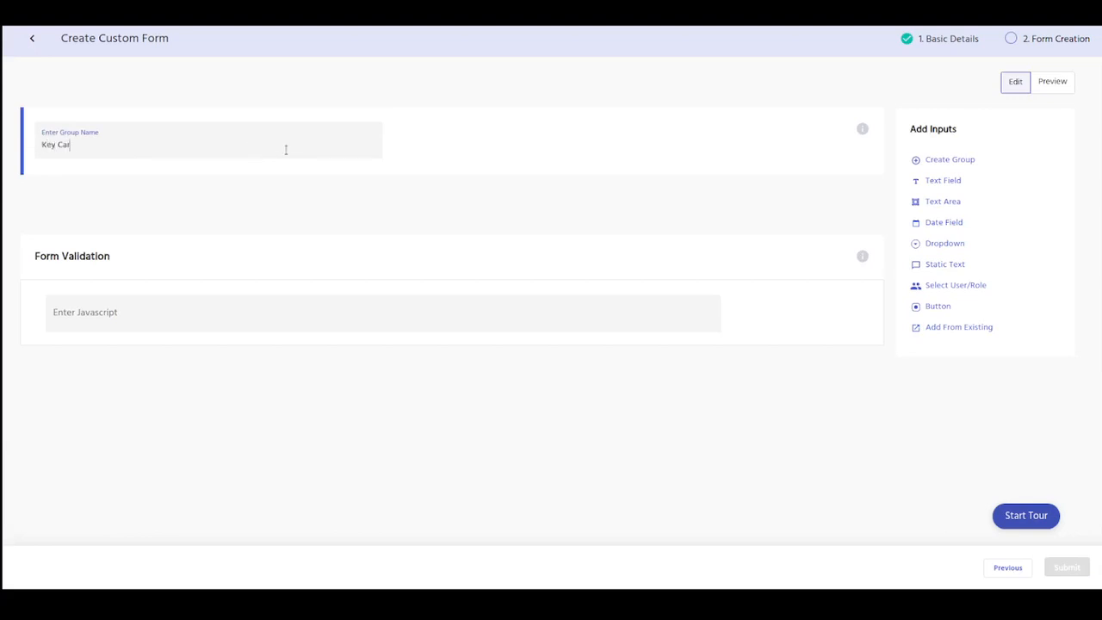
pyautogui.write('d Access Details')
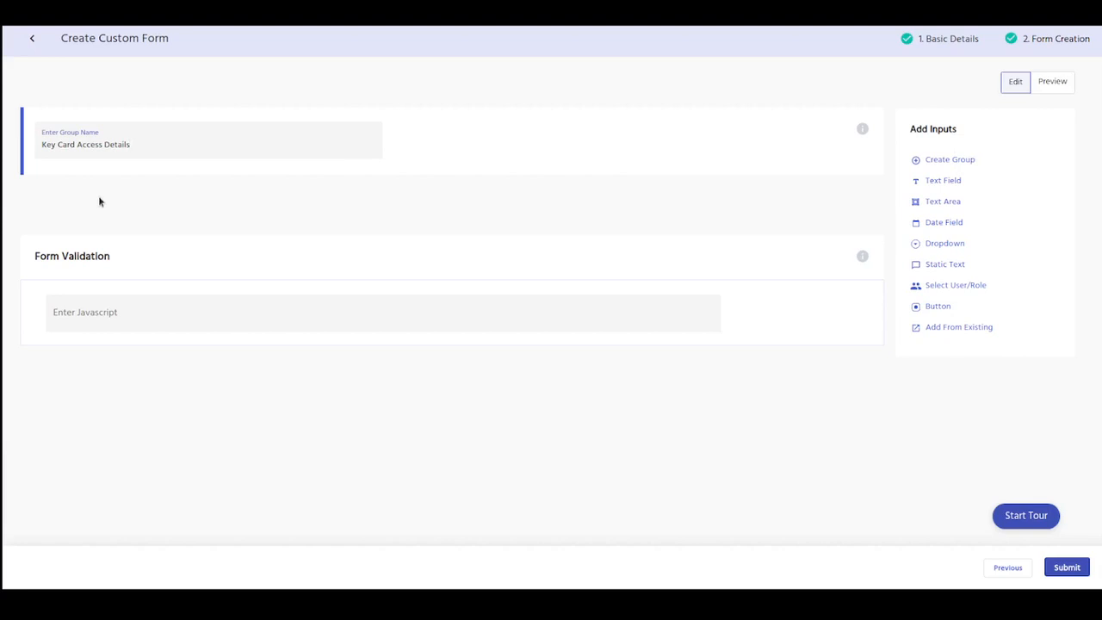
pyautogui.tripleClick(43, 143)
pyautogui.click(391, 167)
# Step: Add a Select User/Role input with the label "Who is this Key Card for?" and the name "User Name"
pyautogui.click(974, 290)
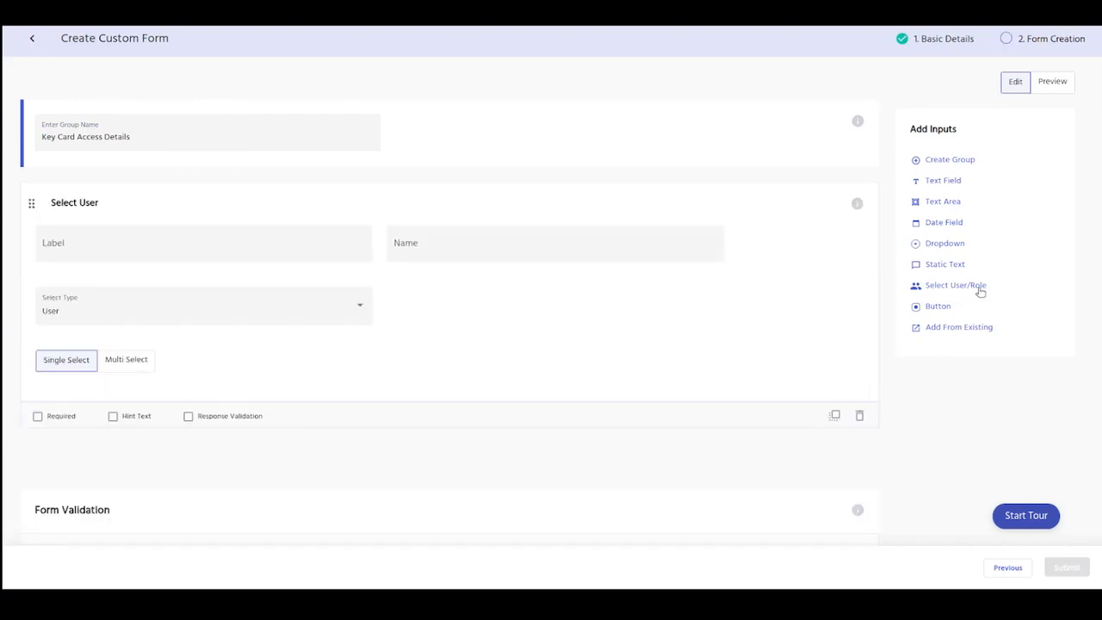
pyautogui.click(101, 252)
pyautogui.write('Who is this Key CArd for?')
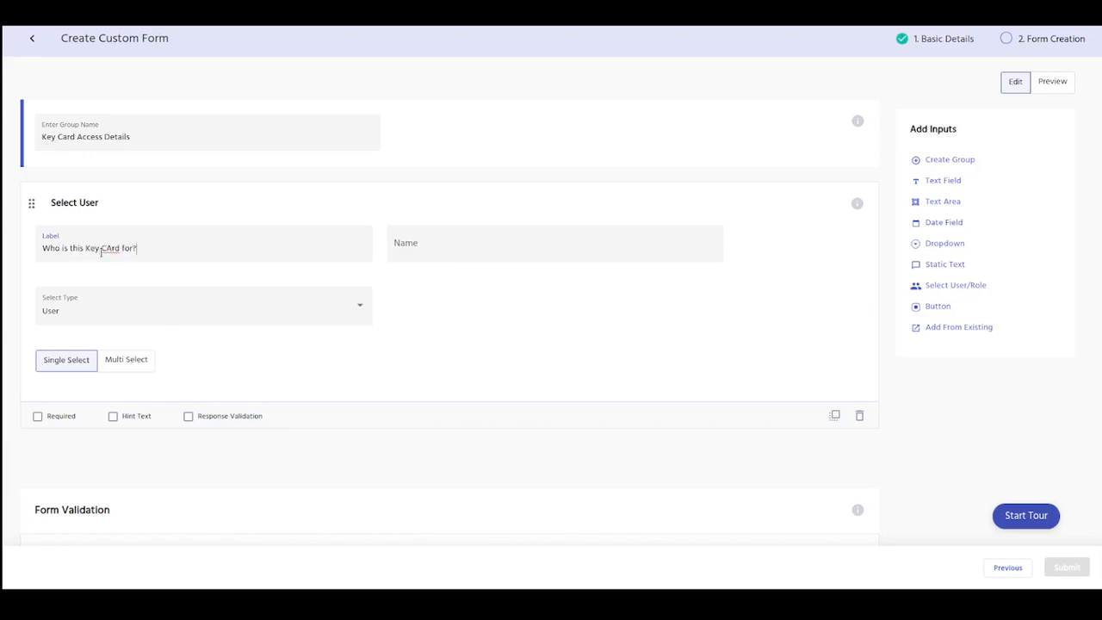
pyautogui.click(105, 250)
pyautogui.hotkey('shift', 'Right')
pyautogui.write('a')
pyautogui.click(476, 246)
pyautogui.write('User Name')
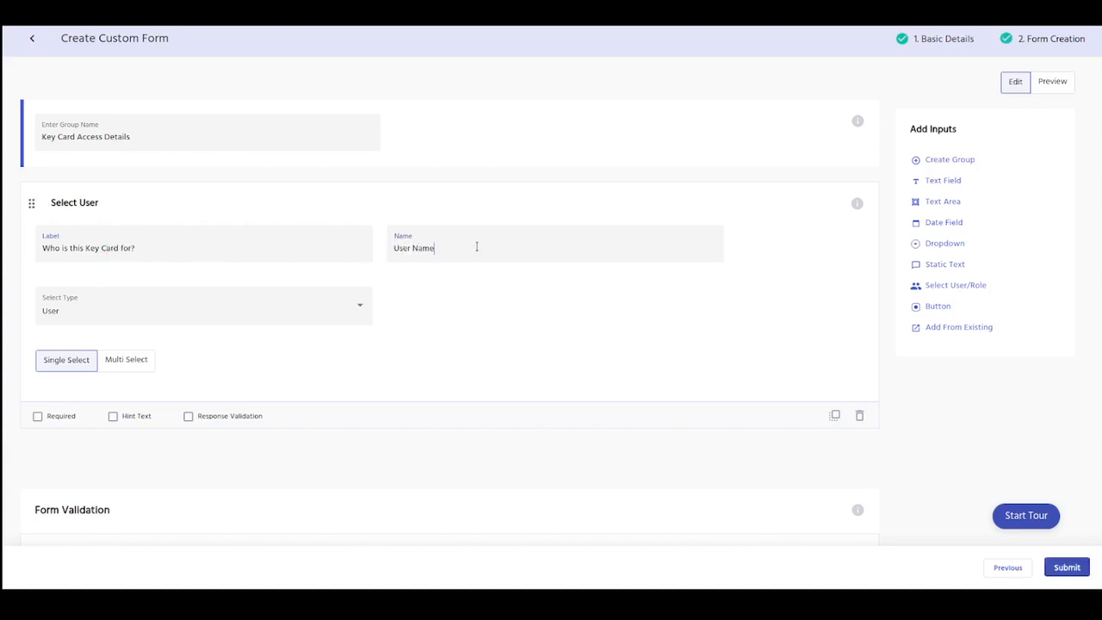
pyautogui.click(171, 322)
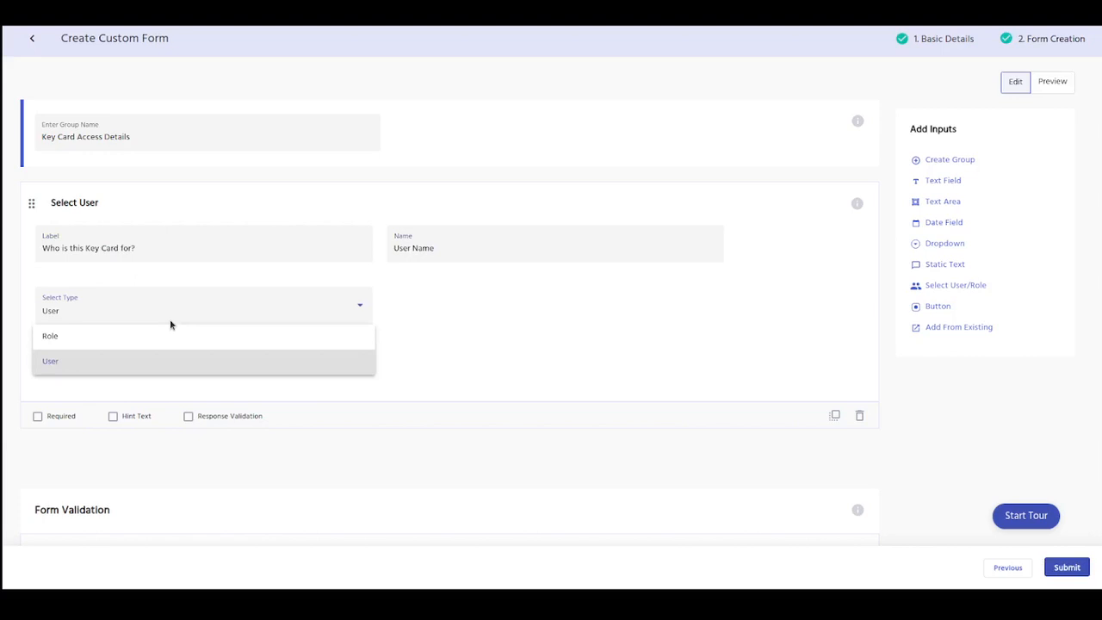
pyautogui.click(172, 342)
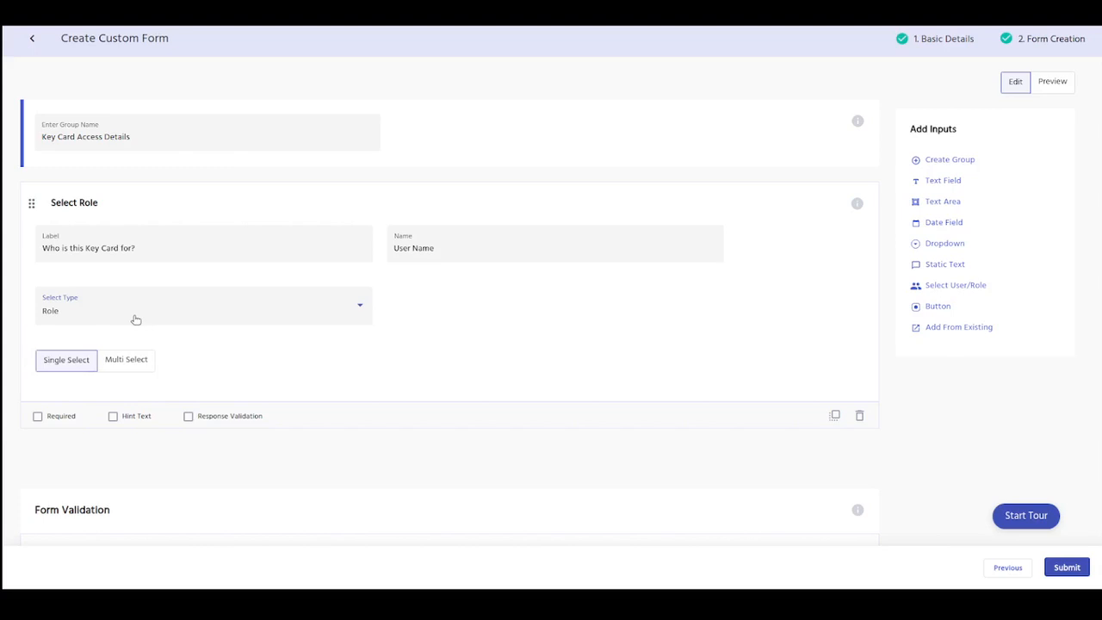
pyautogui.click(134, 318)
pyautogui.click(139, 362)
# Step: Make the "Who is this Key Card for?" input required
pyautogui.click(58, 416)
# Step: Add a required Date Field with the label "When do you need Key Card Access by?" and the name "Date"
pyautogui.click(943, 222)
pyautogui.click(228, 297)
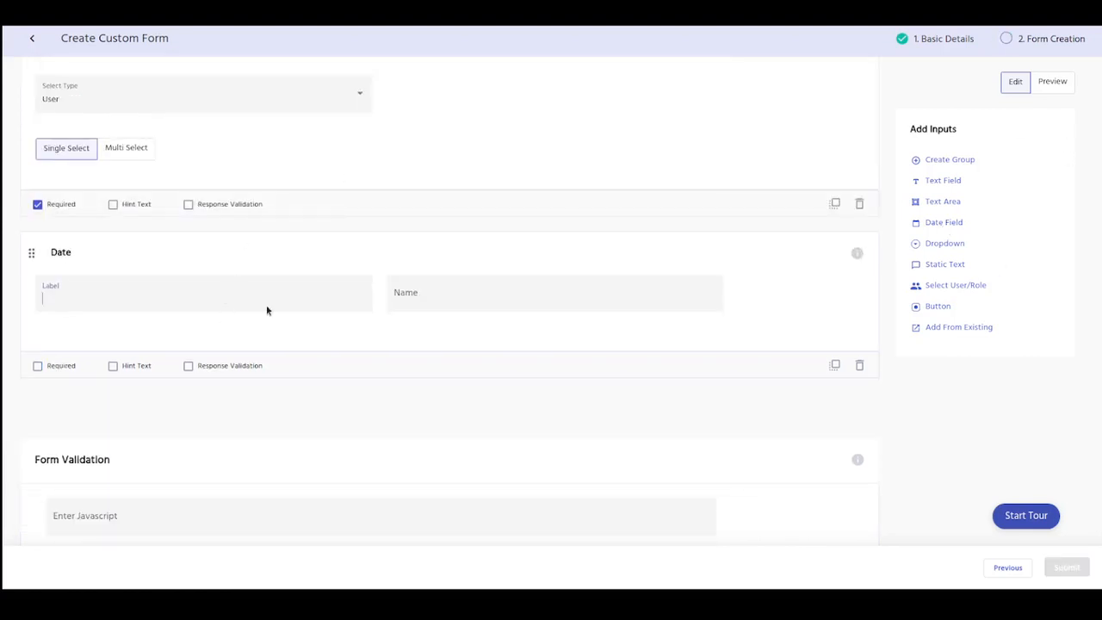
pyautogui.write('When do you need Key Card Access by?')
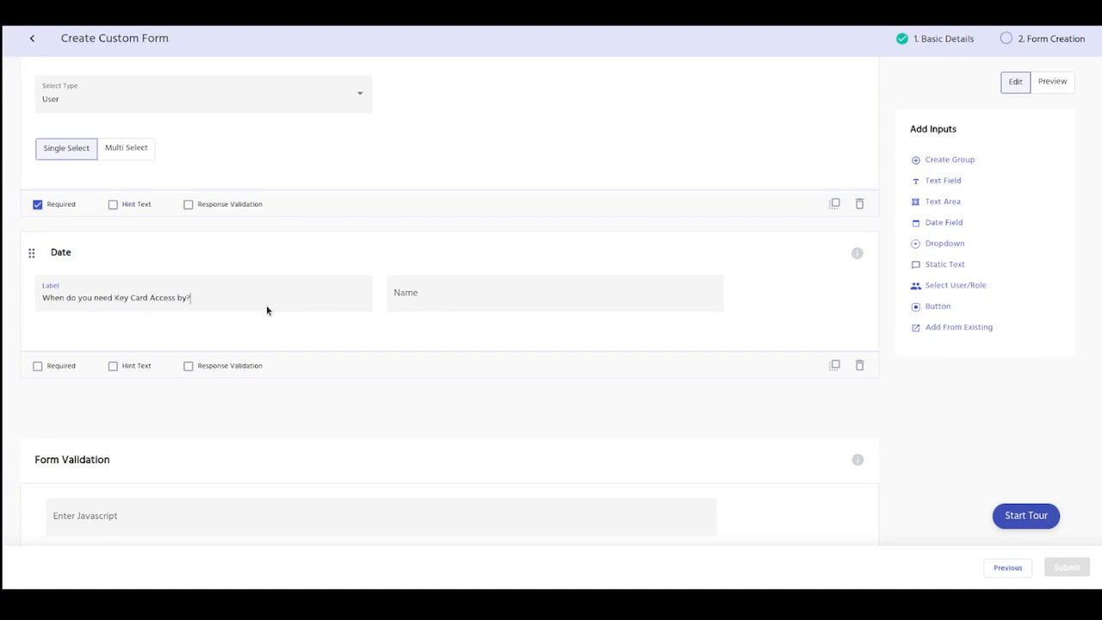
pyautogui.click(468, 298)
pyautogui.write('Date')
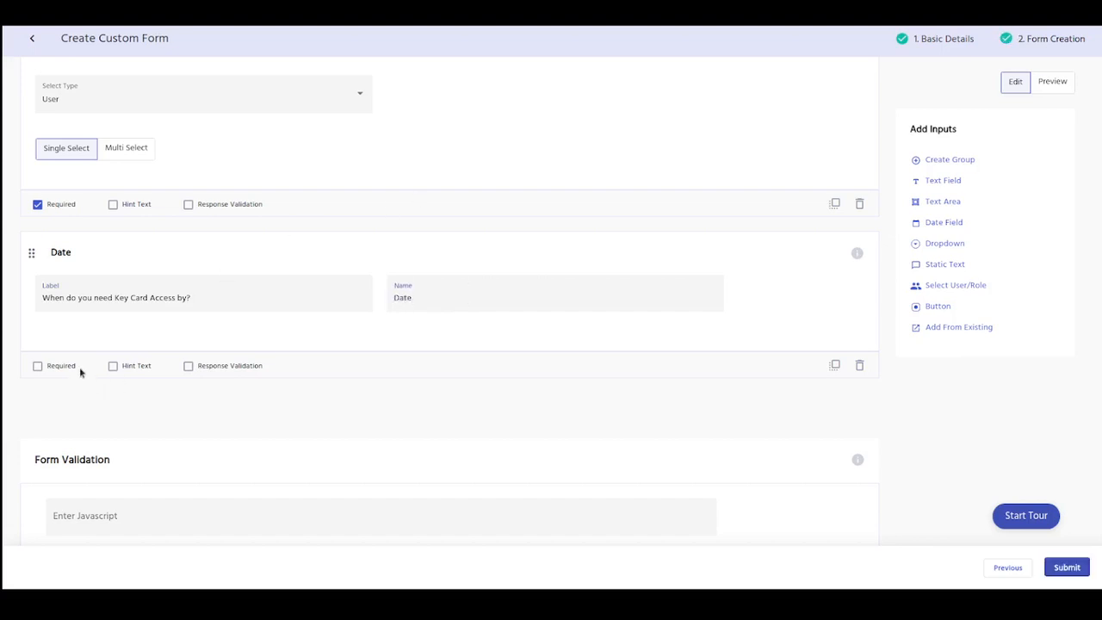
pyautogui.click(73, 367)
# Step: Add a Dropdown with the label "Which building do you need Key Card Access to?" and the name "Building #'s"
pyautogui.click(938, 244)
pyautogui.click(113, 185)
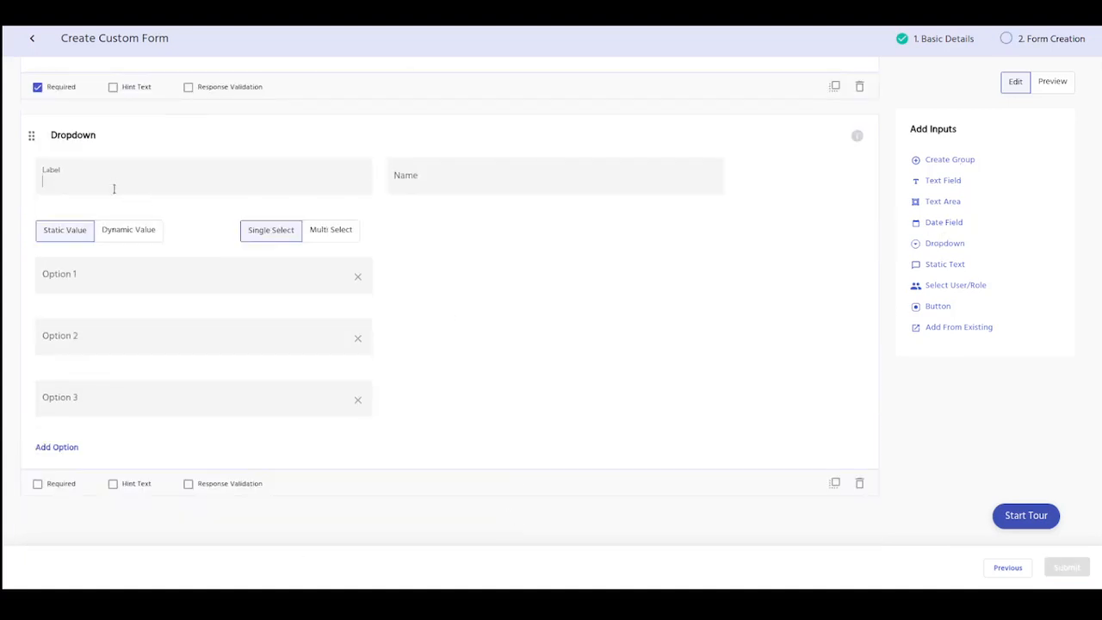
pyautogui.write('Which building do you need Key CAr')
pyautogui.press('BackSpace')
pyautogui.press('BackSpace')
pyautogui.press('BackSpace')
pyautogui.write('aard Access to?')
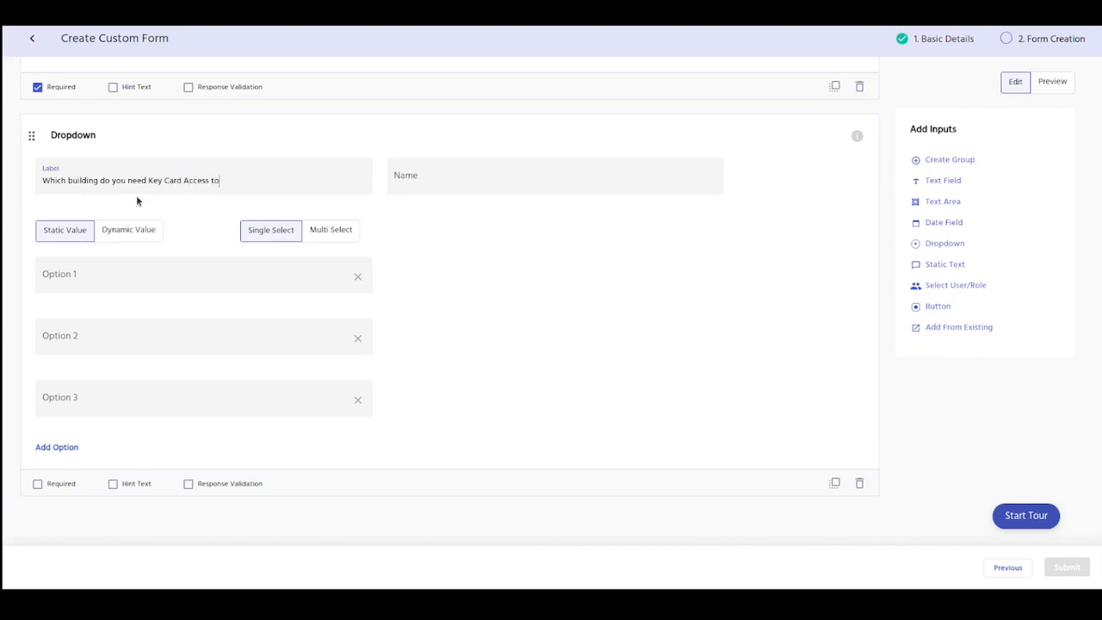
pyautogui.click(439, 181)
pyautogui.write("Building #'s")
# Step: Give the building dropdown the options "Building 2", "Building 3" and "Building 2 & 3", and make it required
pyautogui.click(160, 279)
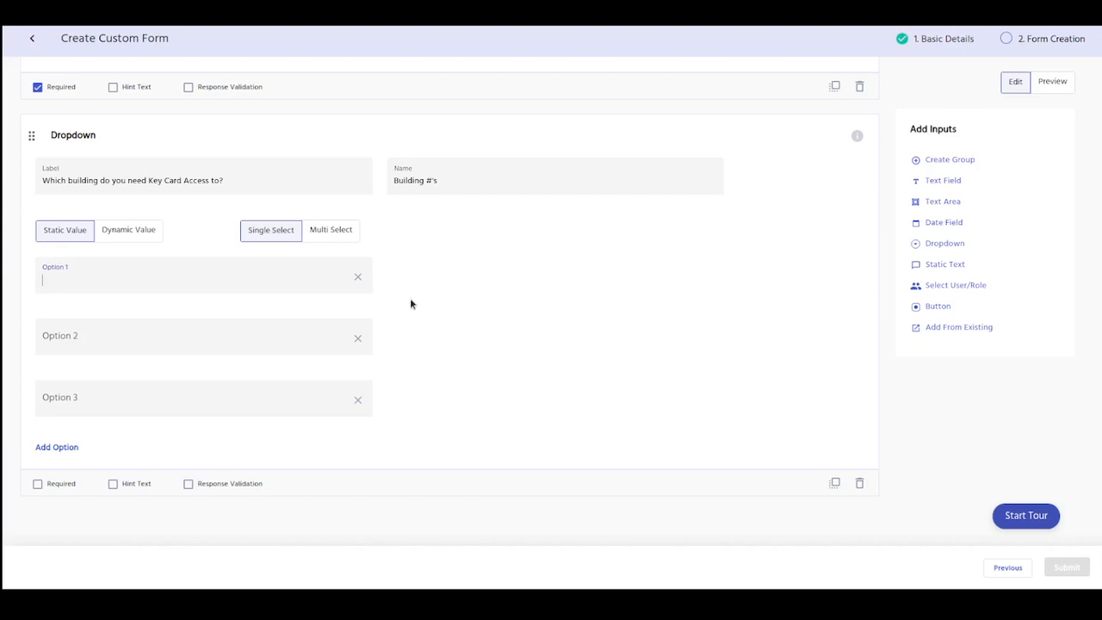
pyautogui.write('Building 2')
pyautogui.press('Tab')
pyautogui.write('Building 3')
pyautogui.press('Tab')
pyautogui.press('Tab')
pyautogui.write('Building ')
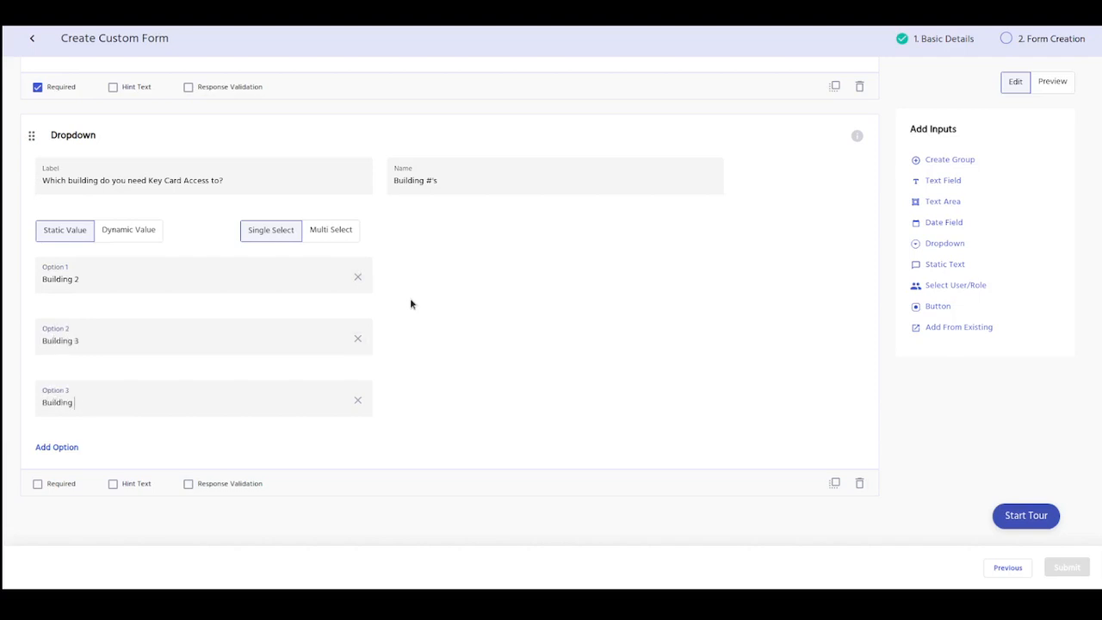
pyautogui.write('2 & 4')
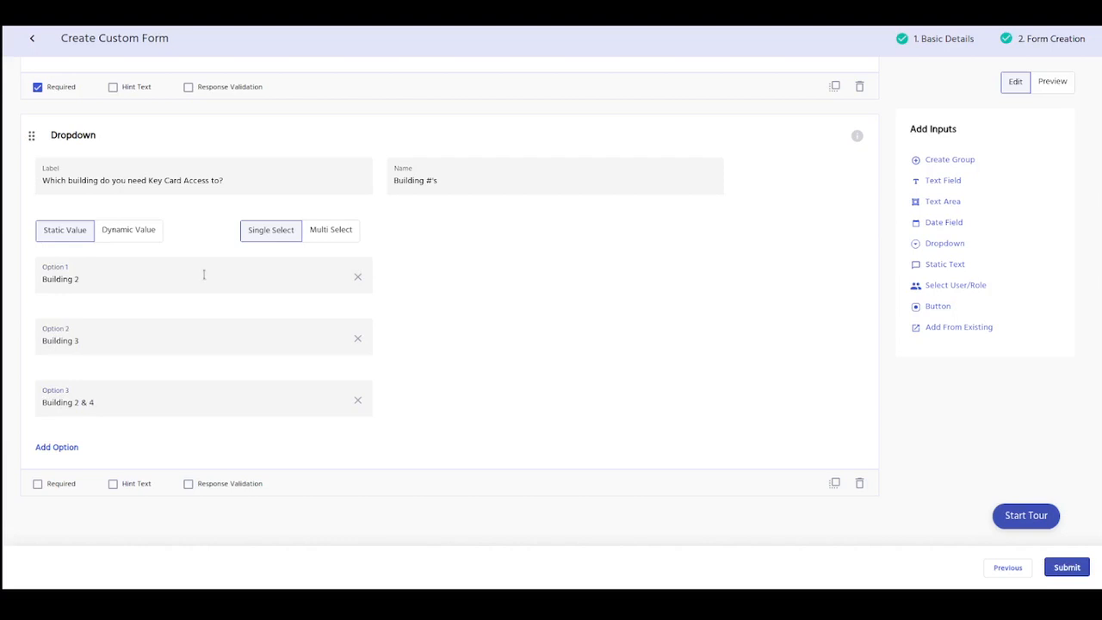
pyautogui.press('BackSpace')
pyautogui.write('3')
pyautogui.click(38, 483)
# Step: Add a Static Text input with the label "Key Card Access Disclaimer"
pyautogui.click(937, 265)
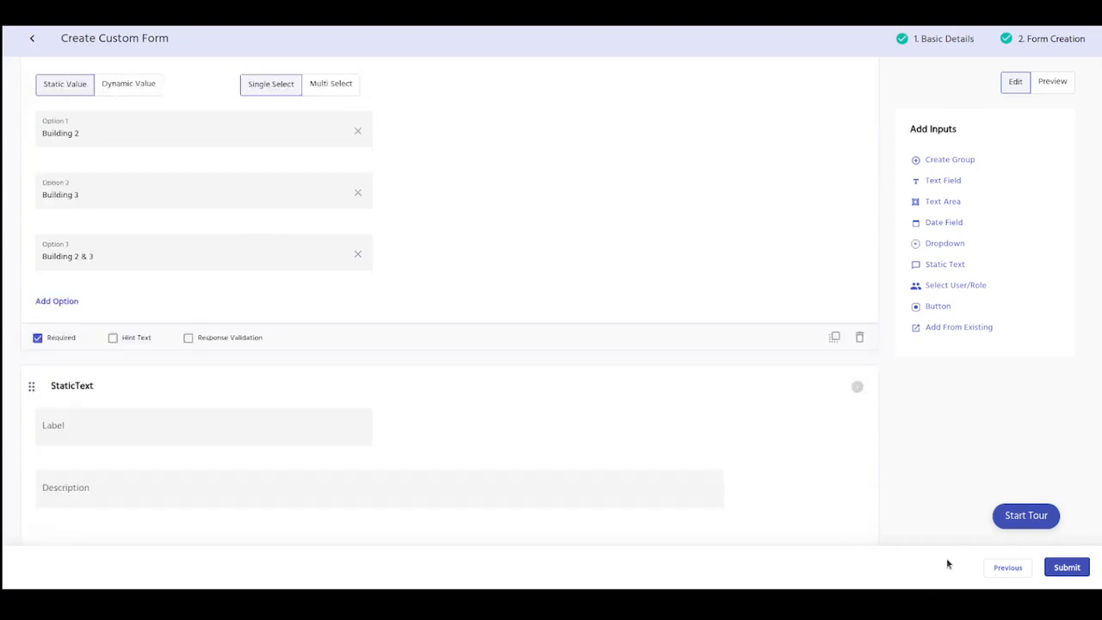
pyautogui.click(172, 270)
pyautogui.write('K')
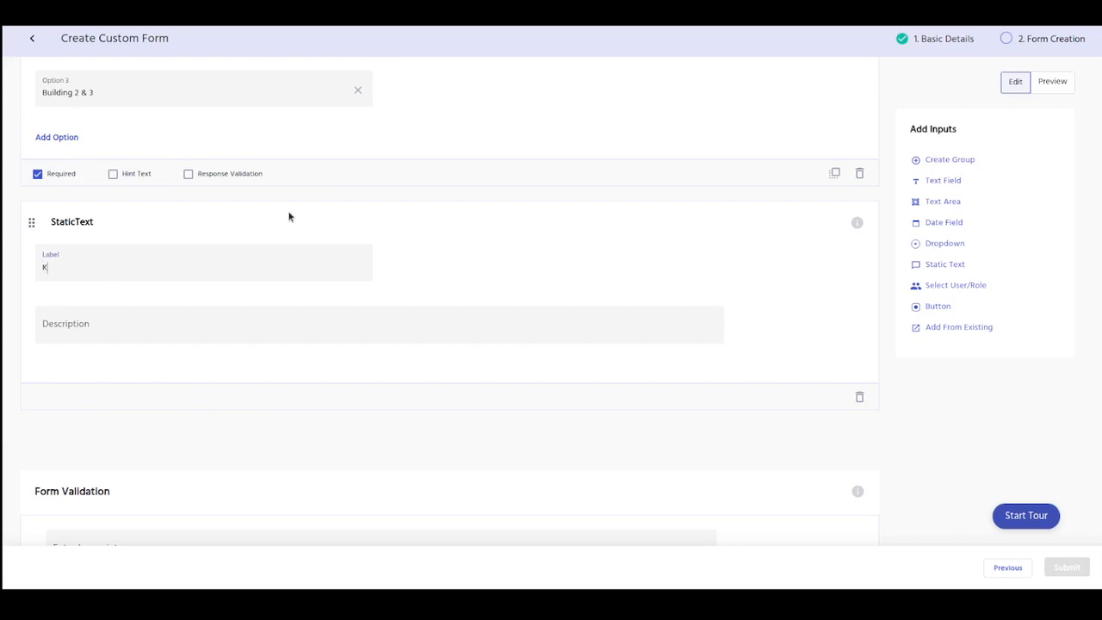
pyautogui.write('ey Card Access Disclaimer')
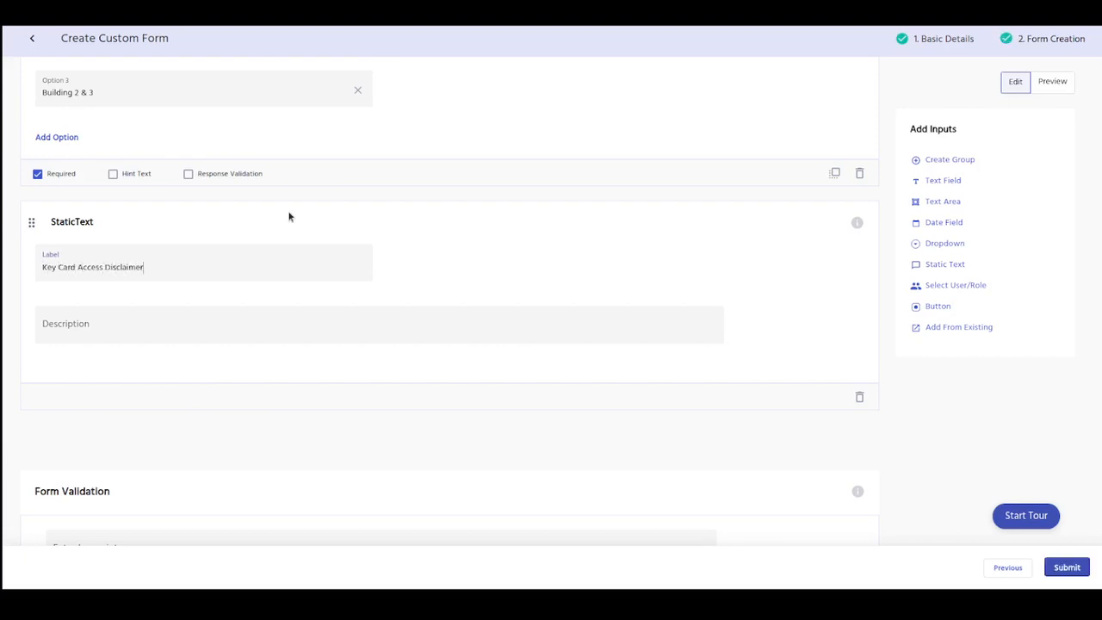
pyautogui.click(327, 334)
pyautogui.write('Disclaimer Agreement')
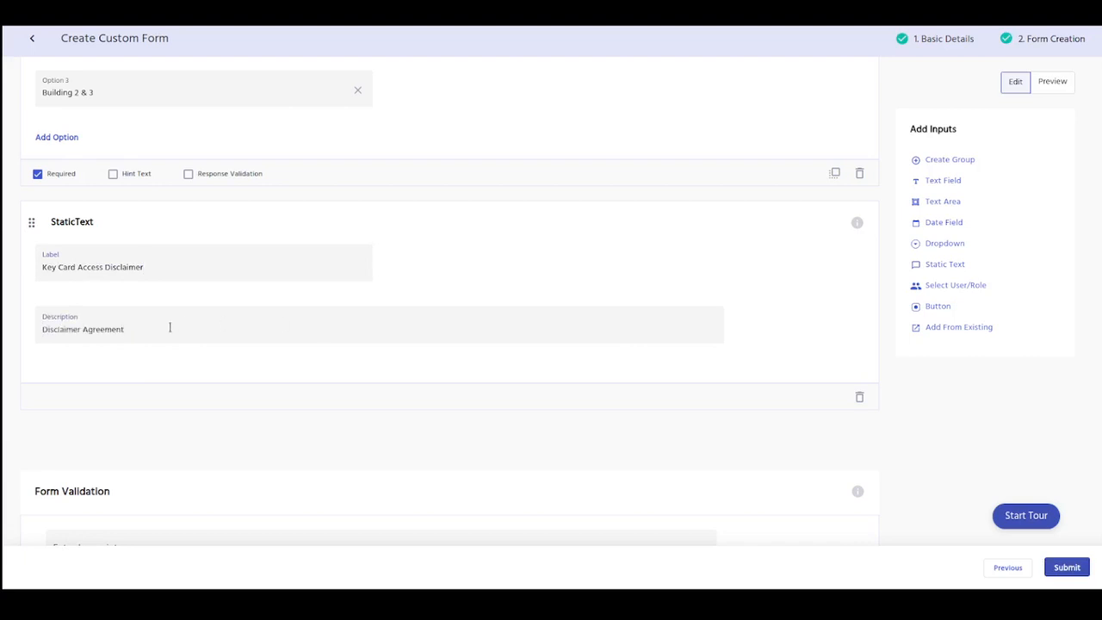
pyautogui.moveTo(178, 325); pyautogui.dragTo(42, 329)
pyautogui.press('BackSpace')
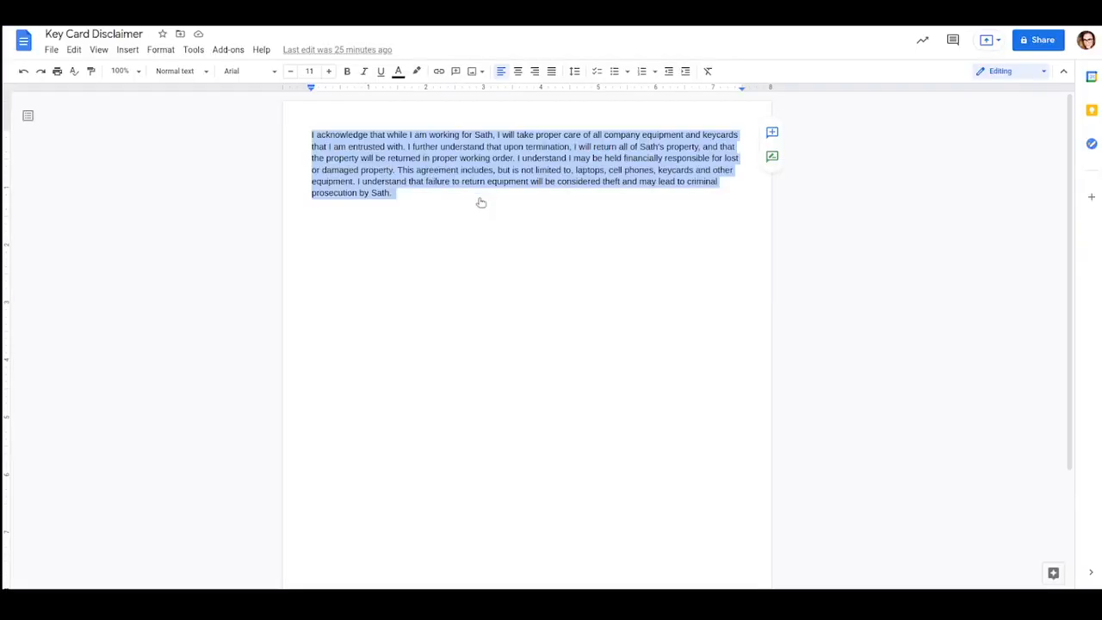
# Step: Copy the disclaimer paragraph from the Key Card Disclaimer document in Google Docs into the static text's description in IDHub, without a trailing blank line
pyautogui.rightClick(453, 211)
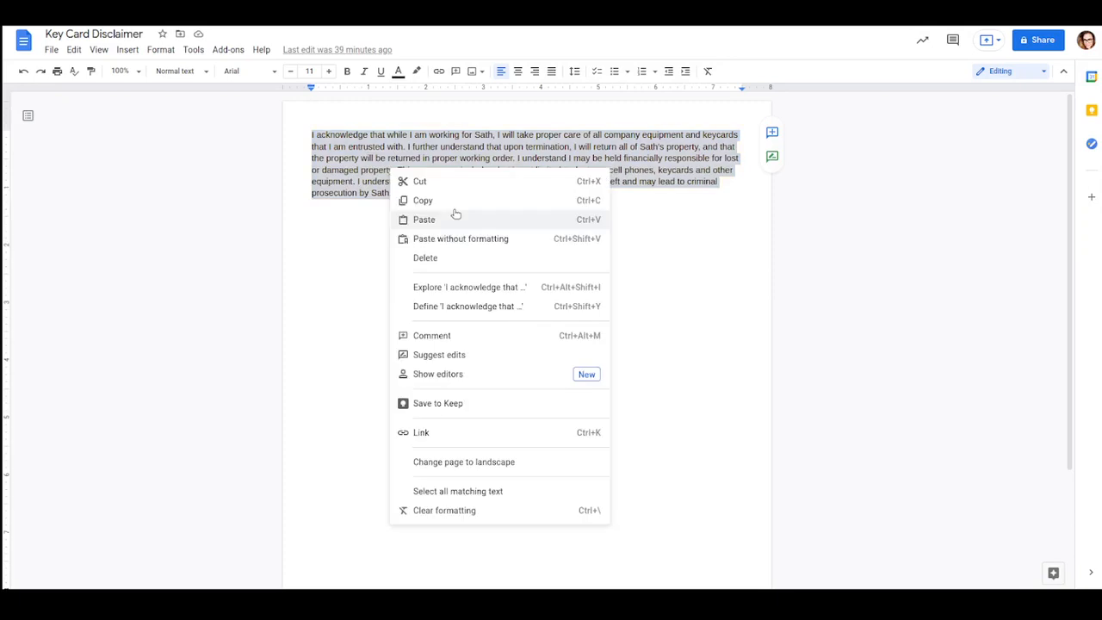
pyautogui.click(454, 203)
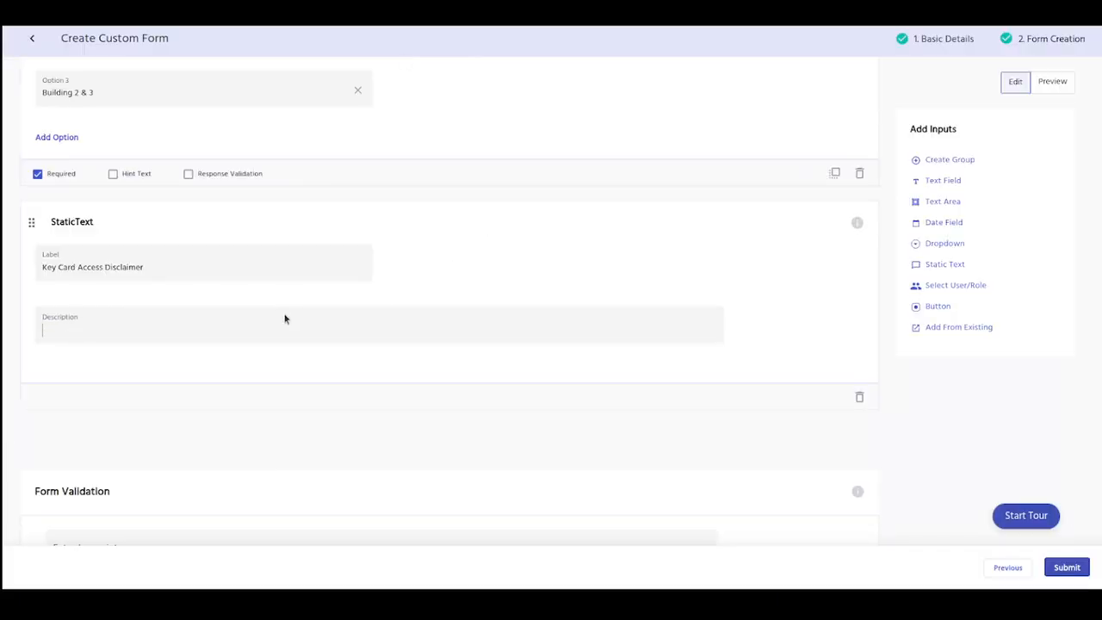
pyautogui.write("I acknowledge that while I am working for Sath, I will take proper care of all company equipment and keycards that I am entrusted with. I further understand that upon termination, I will return all of Sath's property, and that the property will be returned in proper working order. I understand I may be held financially responsible for lost or damaged property. This agreement includes, but is not limited to, laptops, cell phones, keycards and other equipment. I understand that failure to return equipment will be considered theft and may lead to criminal prosecution by Sath.")
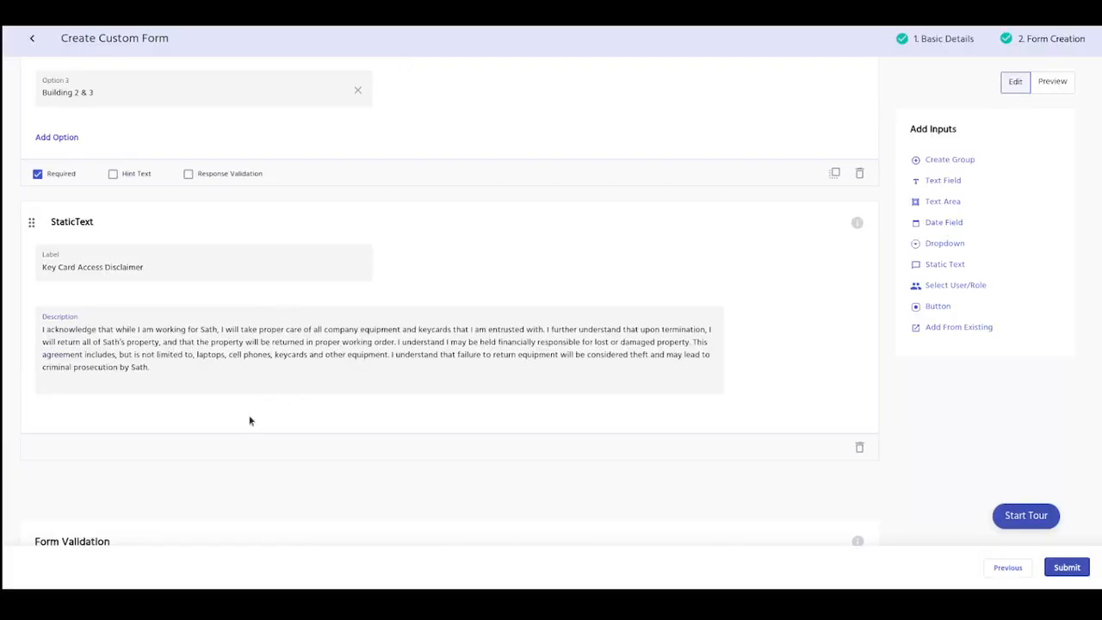
pyautogui.press('BackSpace')
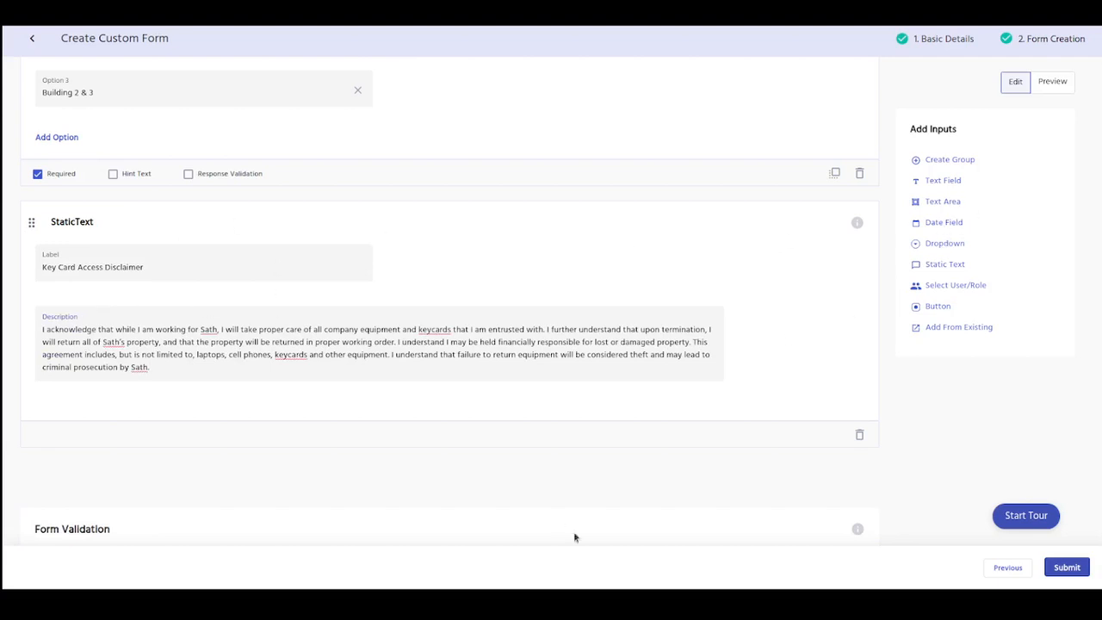
# Step: Add a Dropdown below the disclaimer with "Disclaimer Agreement" as both its label and its name
pyautogui.scroll(-4, 551, 517)
pyautogui.click(112, 176)
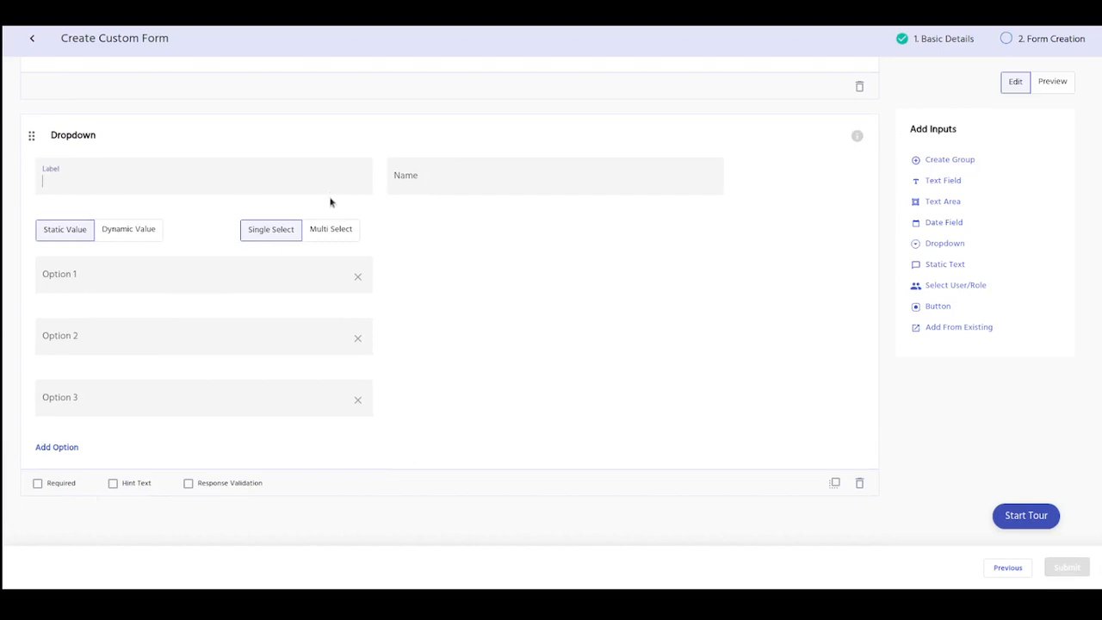
pyautogui.write('Disclaimer Agreement')
pyautogui.click(204, 191)
pyautogui.hotkey('ctrl', 'a')
pyautogui.hotkey('ctrl', 'c')
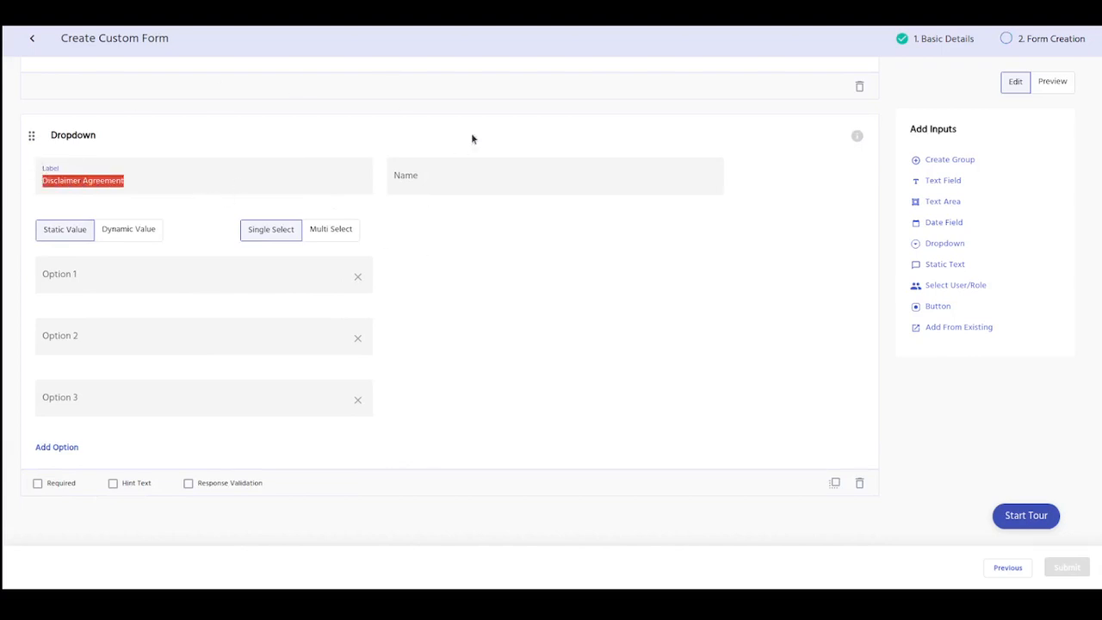
pyautogui.click(475, 184)
pyautogui.hotkey('ctrl', 'v')
# Step: Set the Disclaimer Agreement dropdown's first two options to "Yes, I agree to this disclaimer." and "No, I don't agree to this disclaimer."
pyautogui.click(112, 284)
pyautogui.write('Yes,')
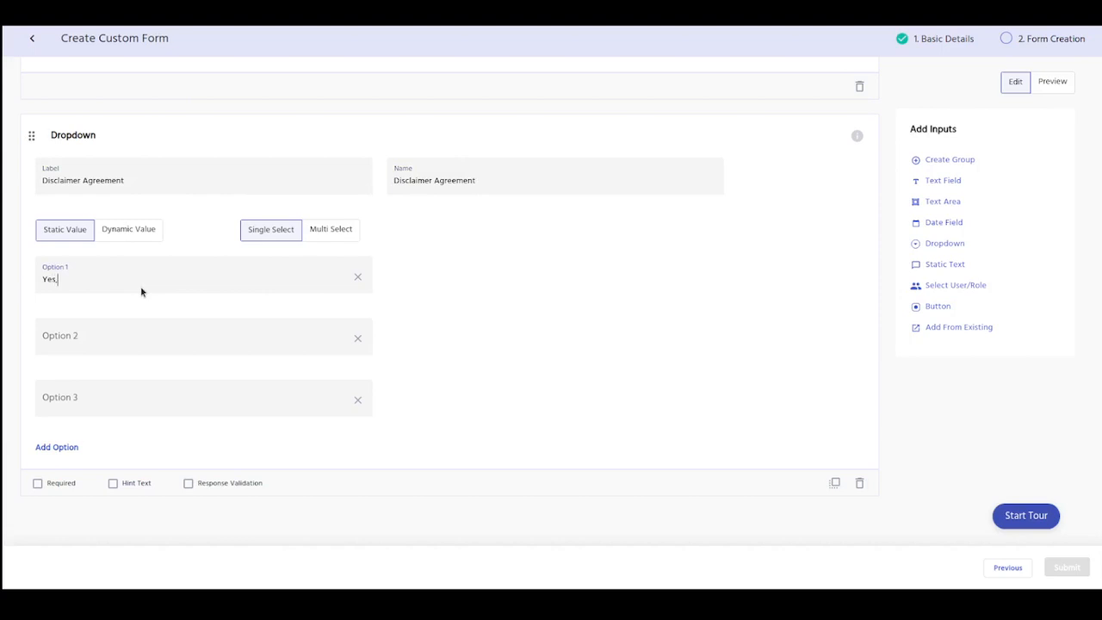
pyautogui.write(' I agree to this d')
pyautogui.press('Tab')
pyautogui.write("No, I don't agree to this disclaimer.")
# Step: Set the third option to "I need more information about this disclaimer." and make the Disclaimer Agreement dropdown required
pyautogui.press('Tab')
pyautogui.press('Tab')
pyautogui.write('I need more information about this disc')
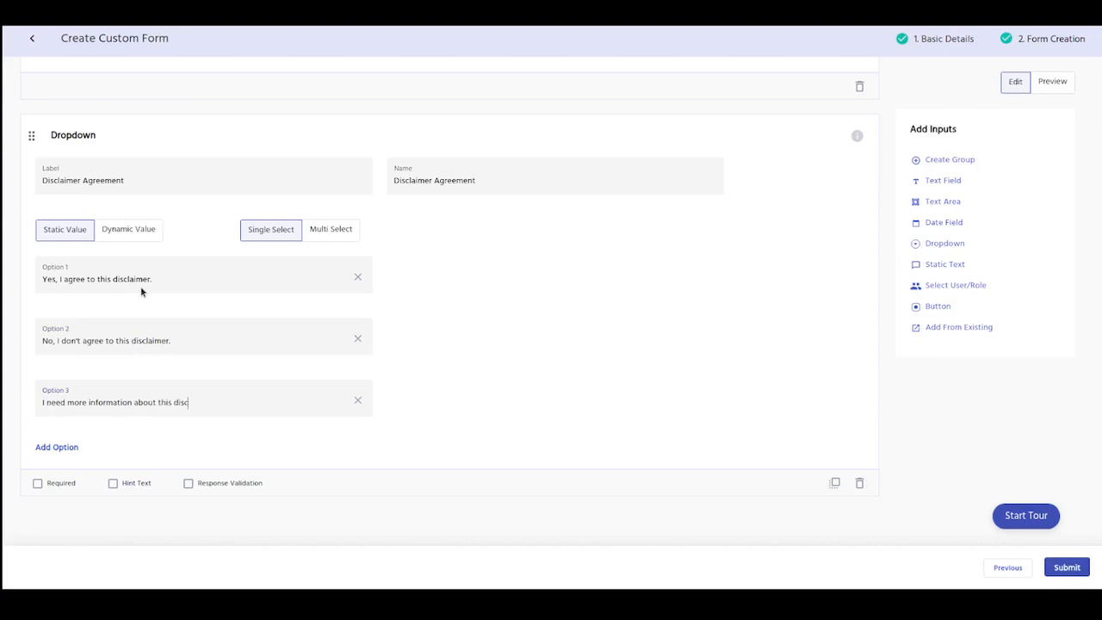
pyautogui.write('laimer.')
pyautogui.click(38, 483)
# Step: Preview the finished form and review its title, description and group heading
pyautogui.scroll(15, 1018, 434)
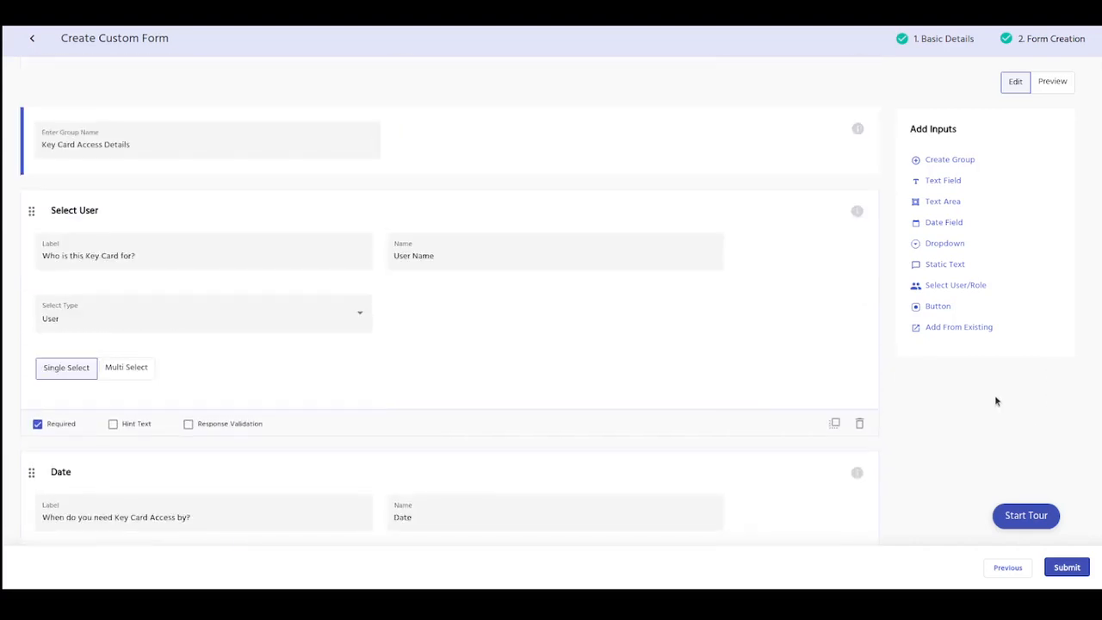
pyautogui.click(1052, 84)
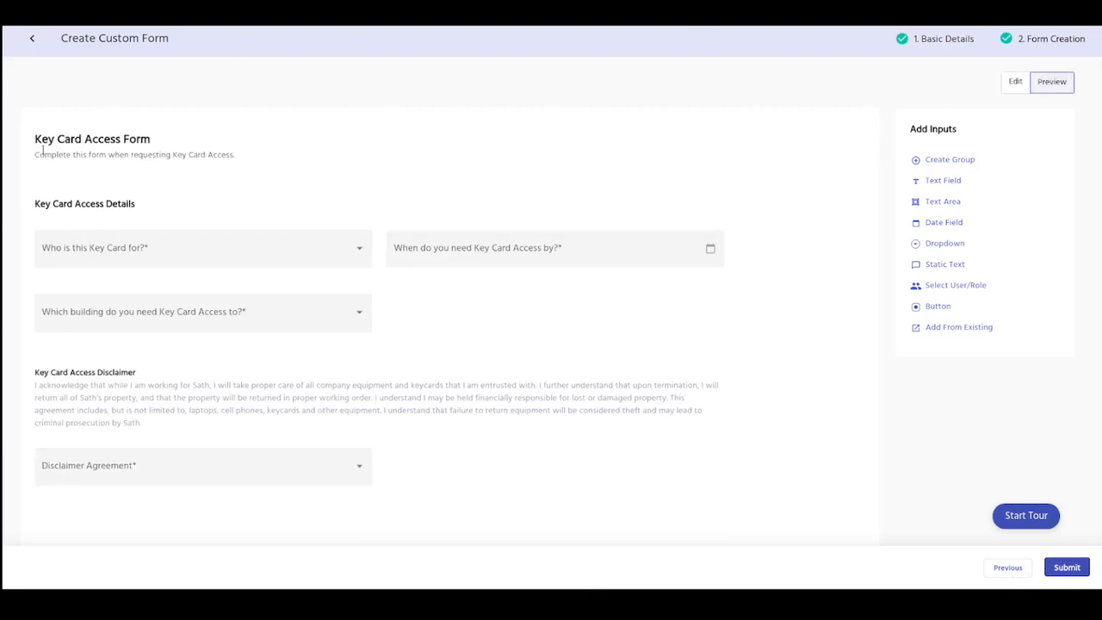
pyautogui.moveTo(35, 139); pyautogui.dragTo(260, 158)
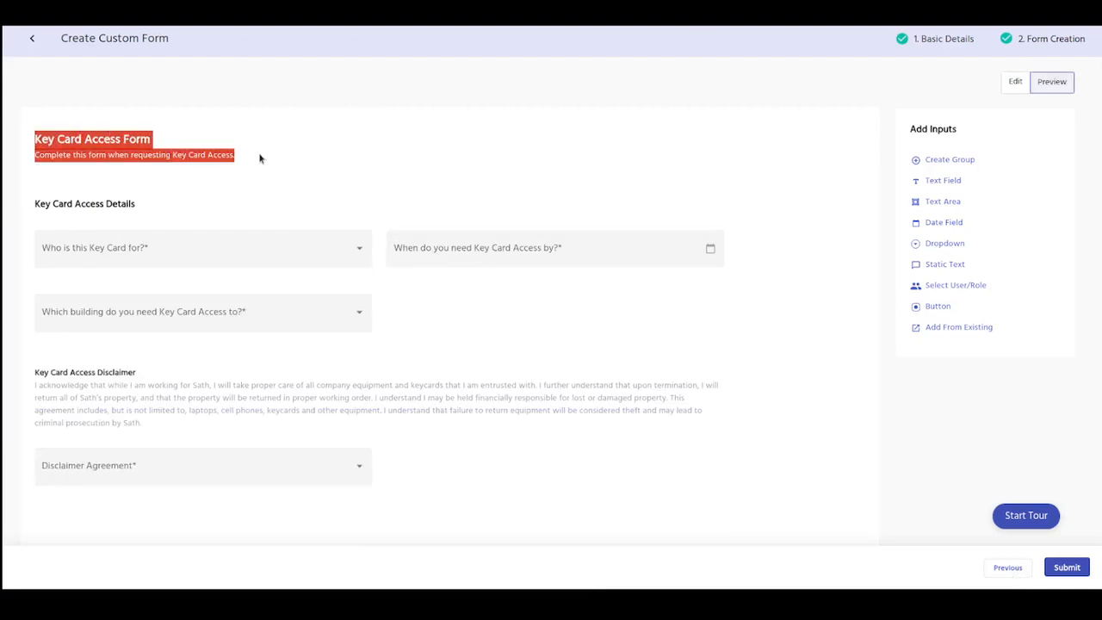
pyautogui.click(277, 166)
pyautogui.moveTo(31, 206); pyautogui.dragTo(180, 211)
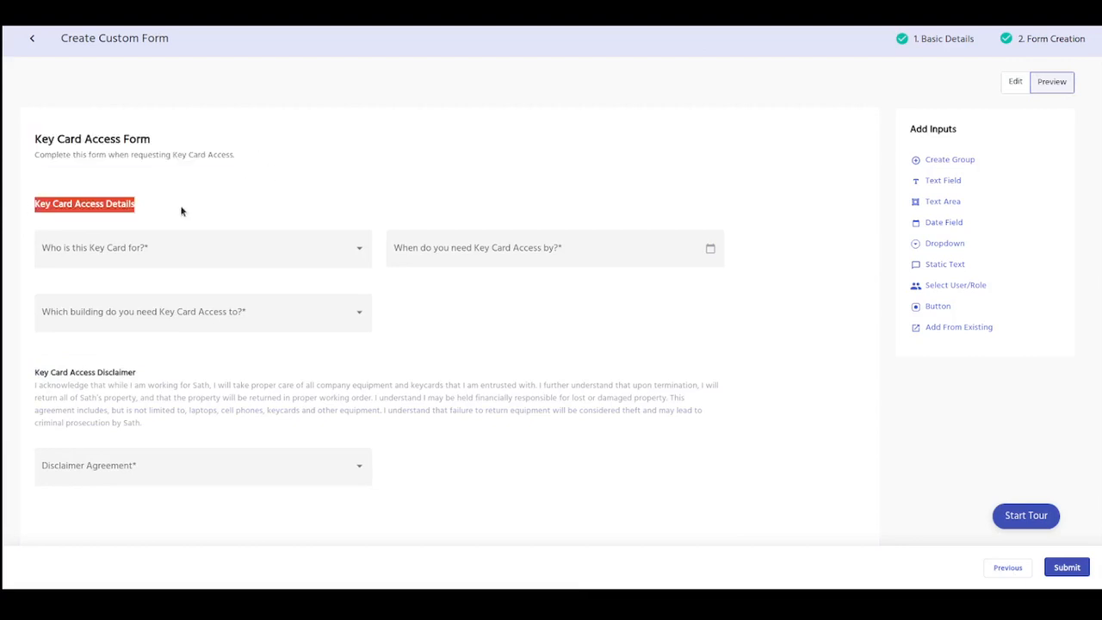
# Step: Test the previewed form by choosing a user, the date 07/22/2021, "Building 2 & 3" and "Yes, I agree to this disclaimer."
pyautogui.click(179, 252)
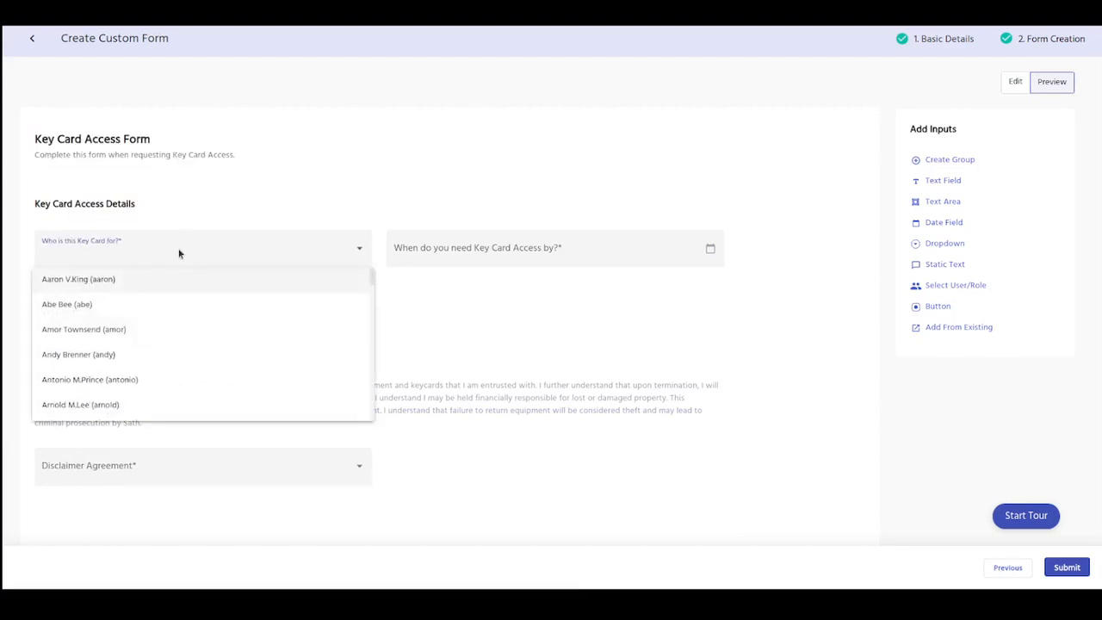
pyautogui.click(158, 364)
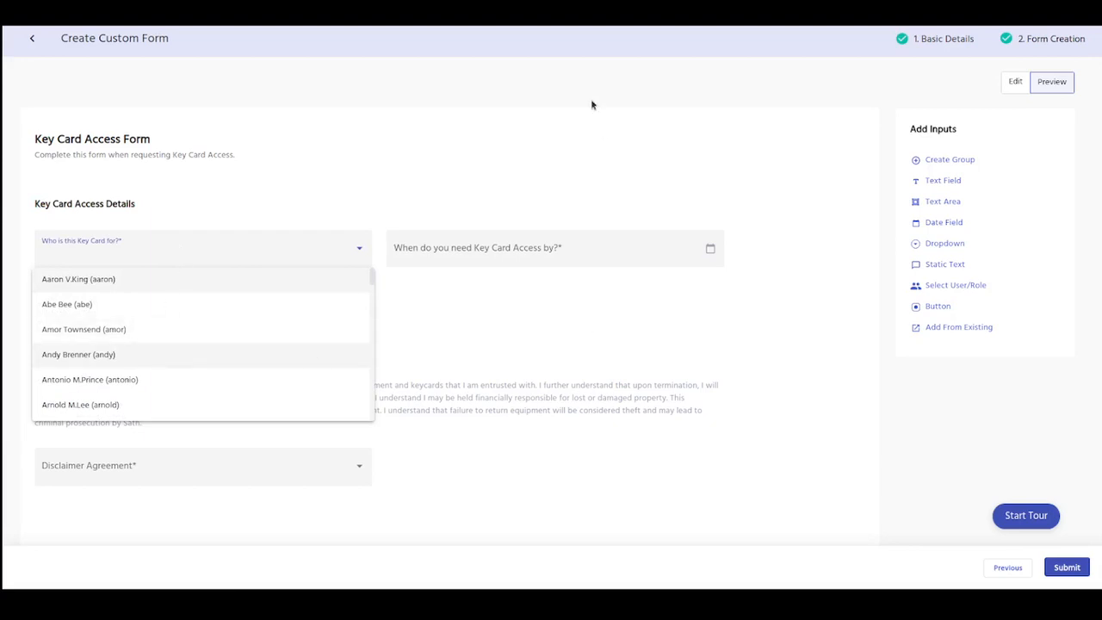
pyautogui.click(526, 250)
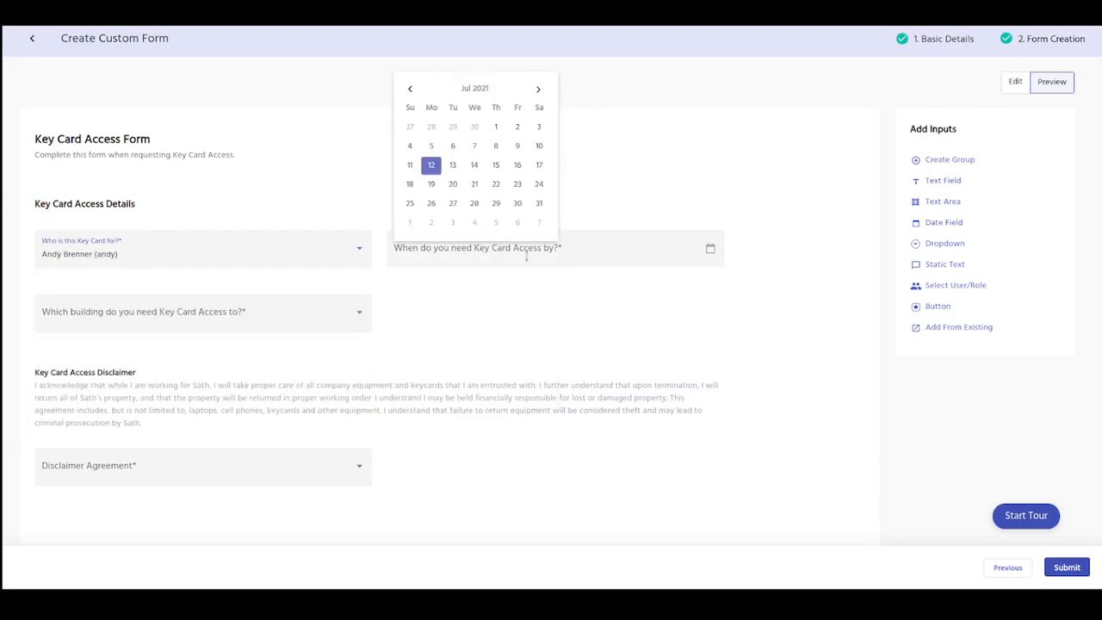
pyautogui.click(497, 186)
pyautogui.click(263, 327)
pyautogui.click(118, 369)
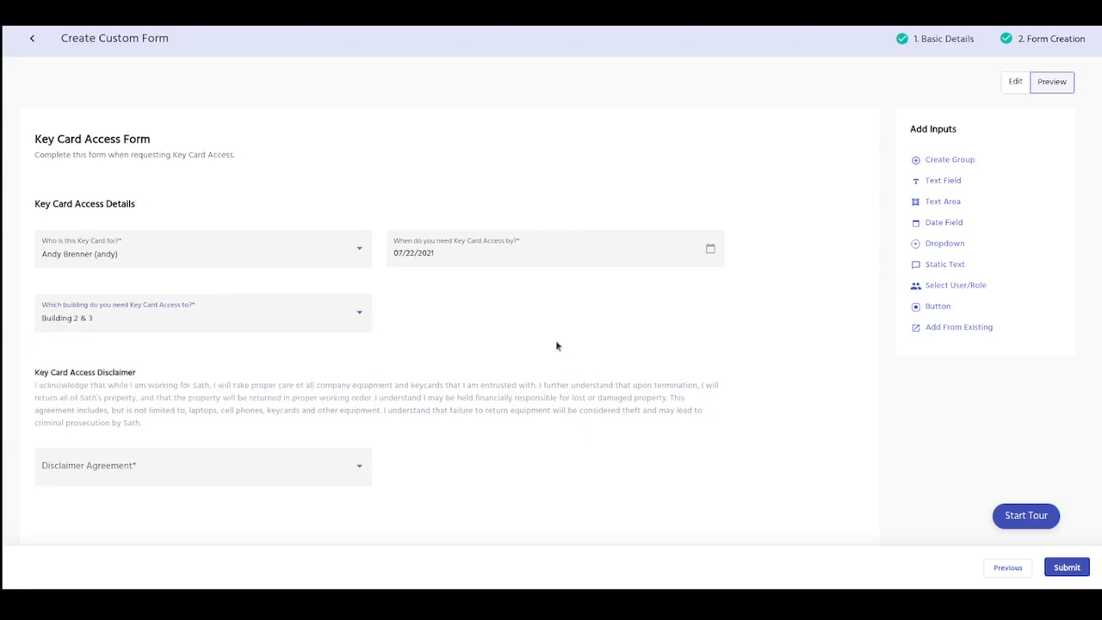
pyautogui.click(95, 465)
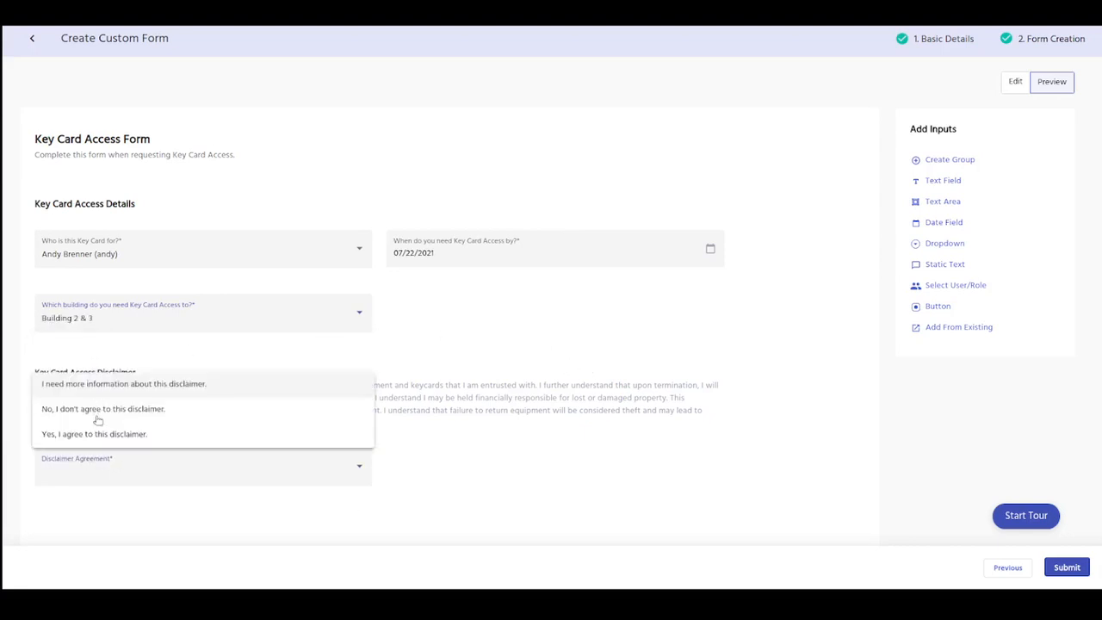
pyautogui.click(248, 438)
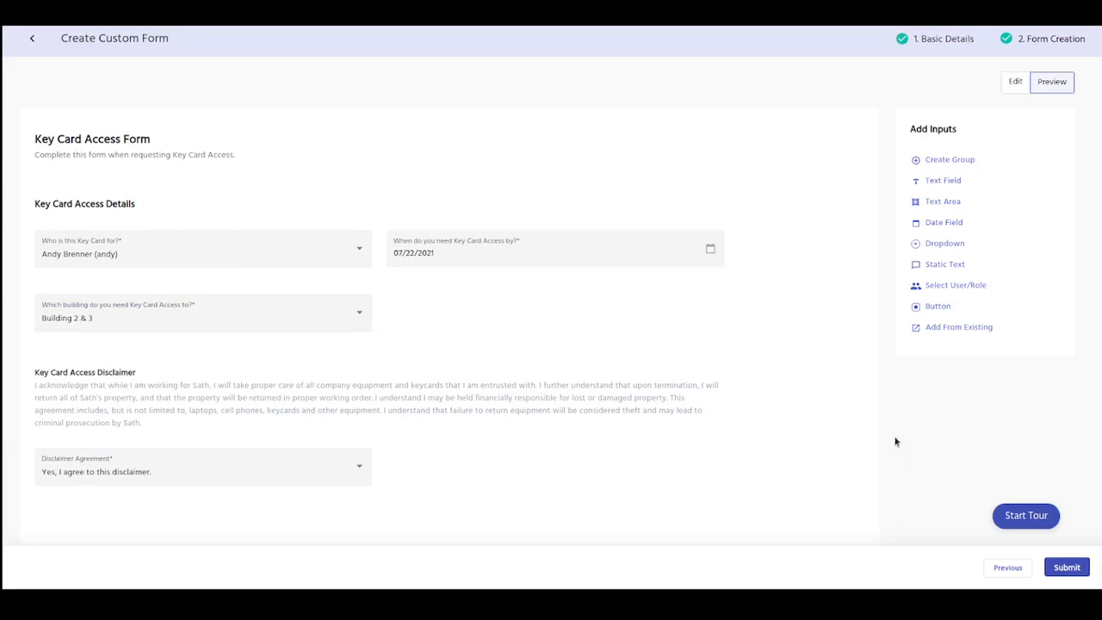
# Step: Submit the custom form with the reason "New Key Card Access Form"
pyautogui.click(1067, 568)
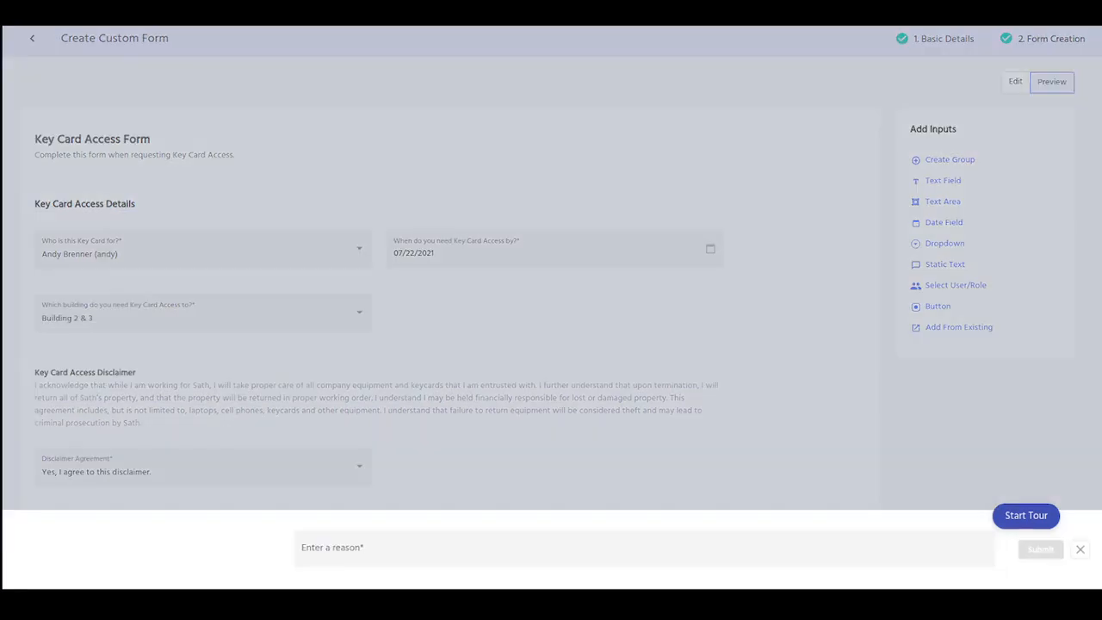
pyautogui.click(930, 555)
pyautogui.write('N')
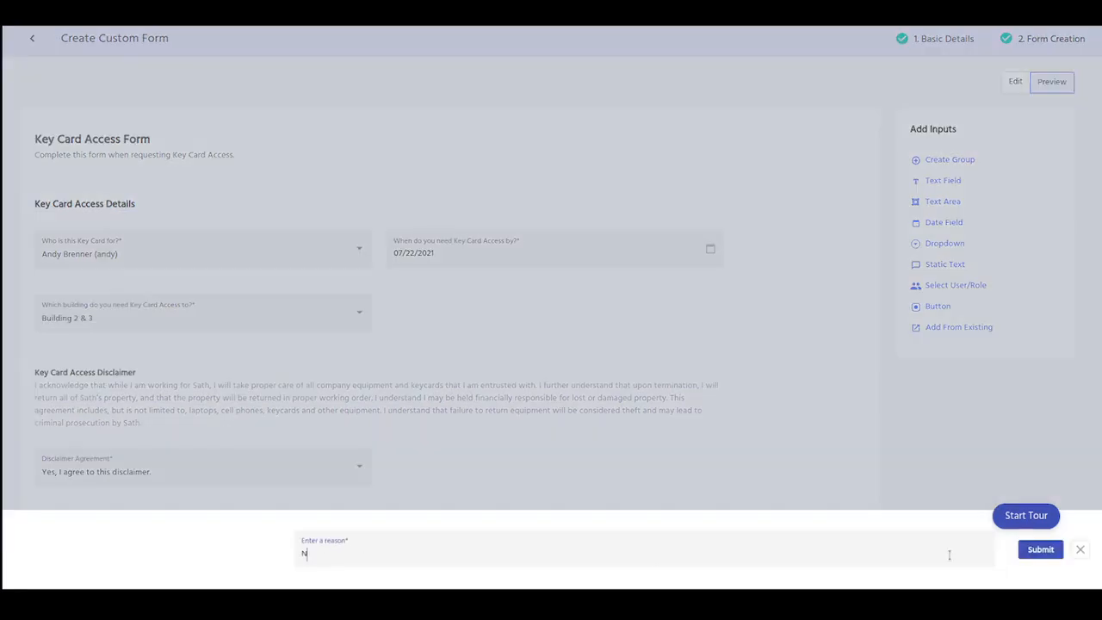
pyautogui.write('ew Key Card Access Form')
pyautogui.click(1036, 547)
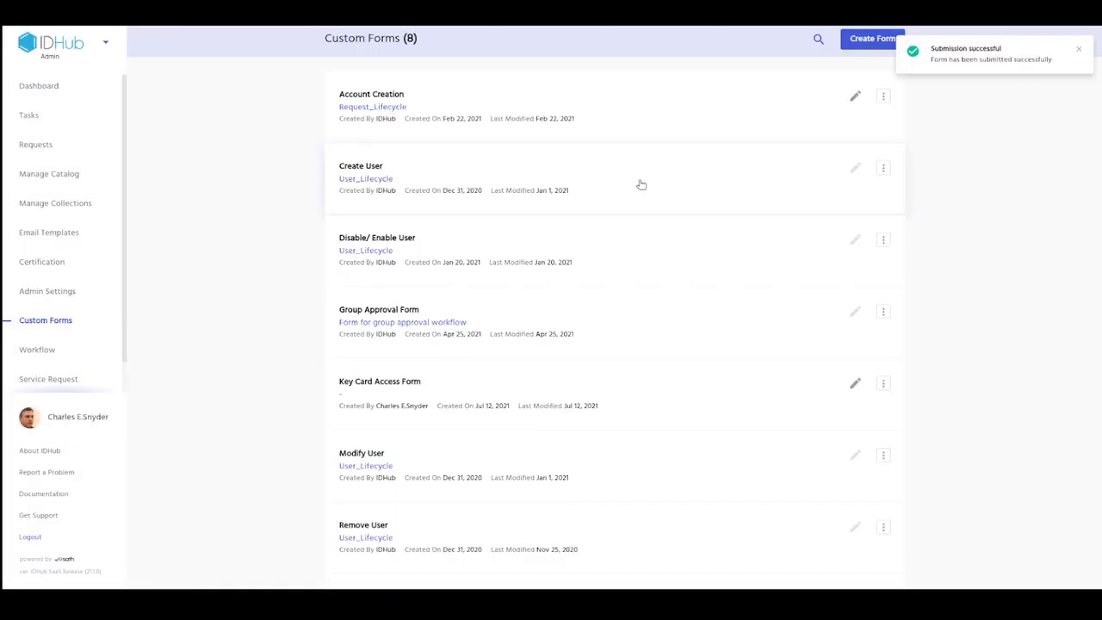
# Step: Look through the custom forms list and search it for "key"
pyautogui.scroll(-2, 709, 141)
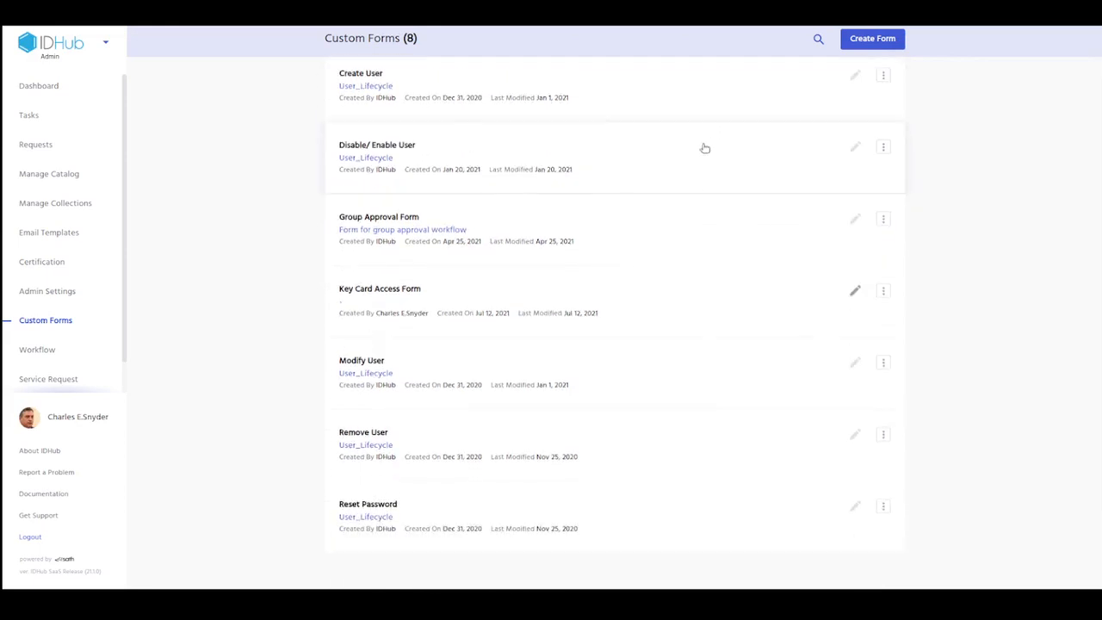
pyautogui.scroll(-1, 677, 452)
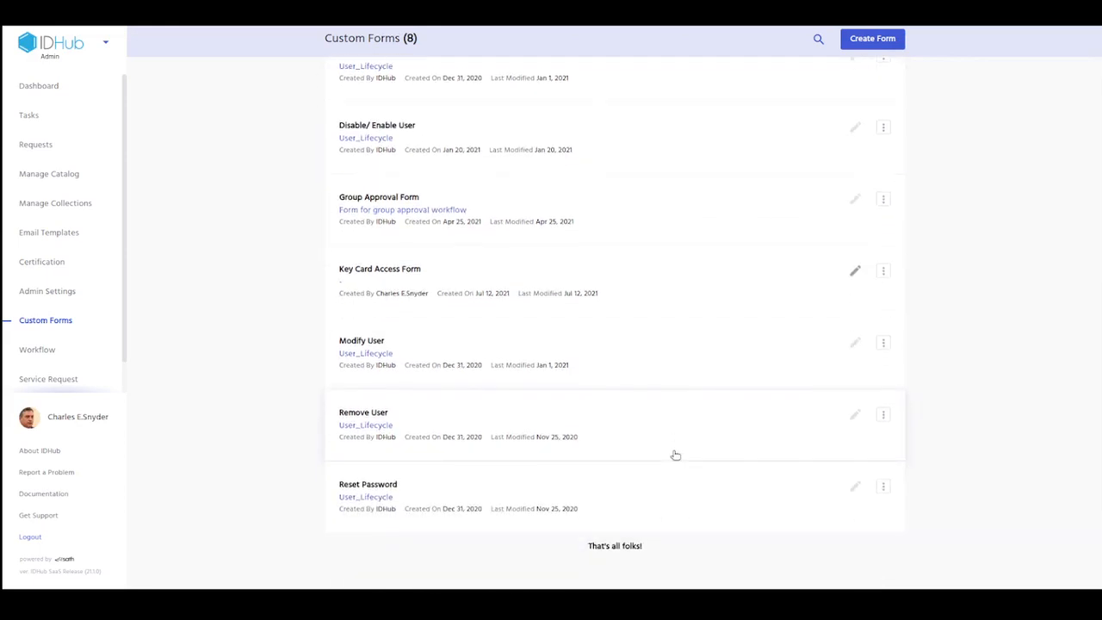
pyautogui.scroll(2, 394, 293)
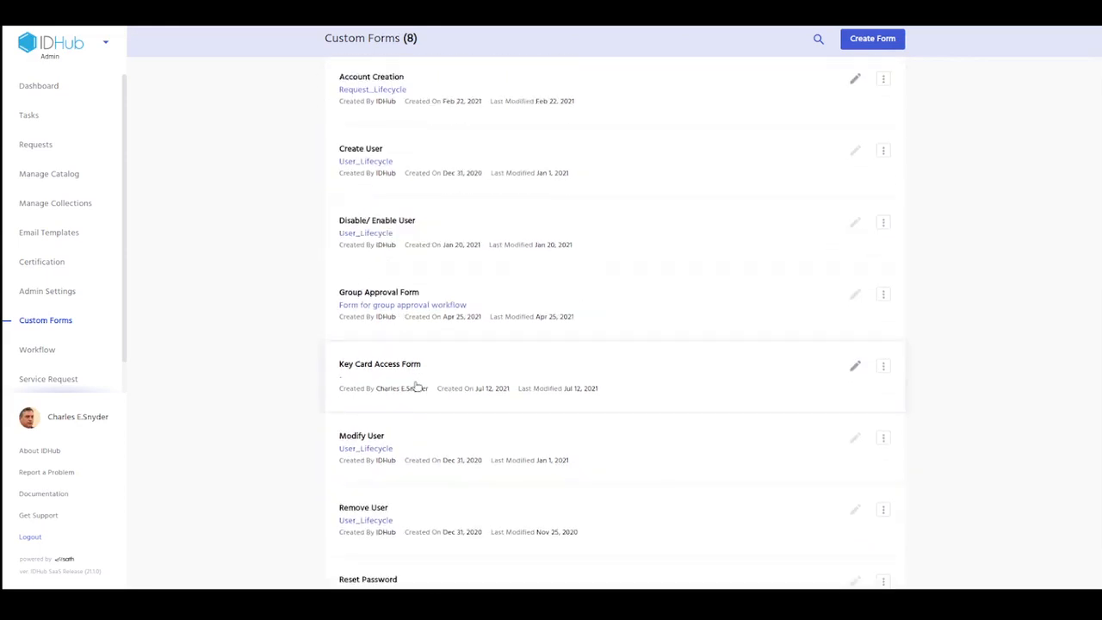
pyautogui.scroll(1, 418, 388)
pyautogui.click(818, 38)
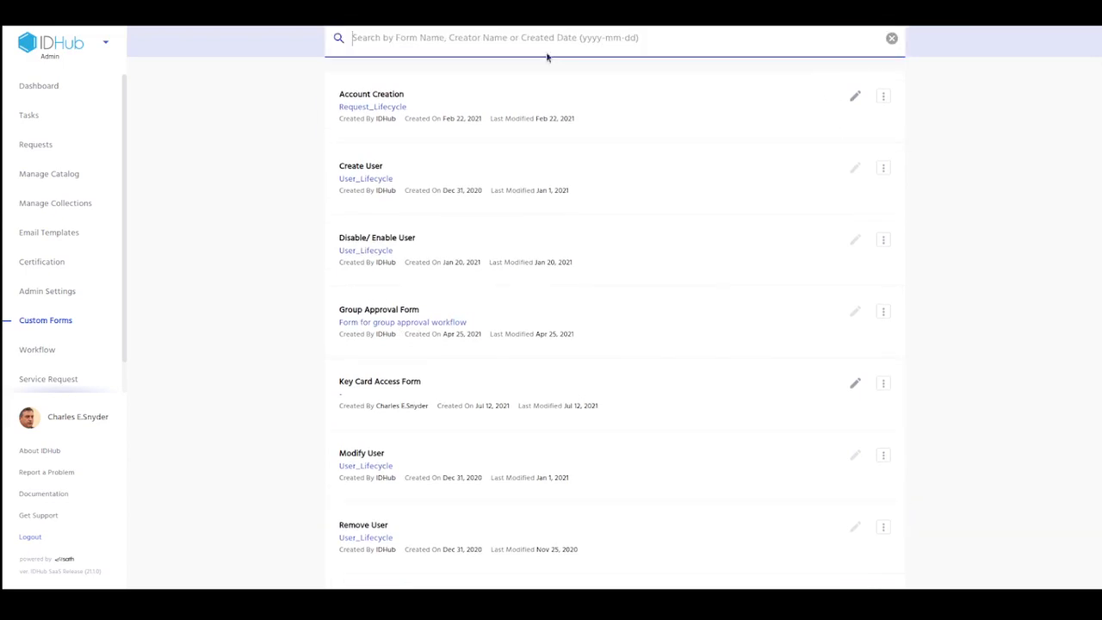
pyautogui.write('key')
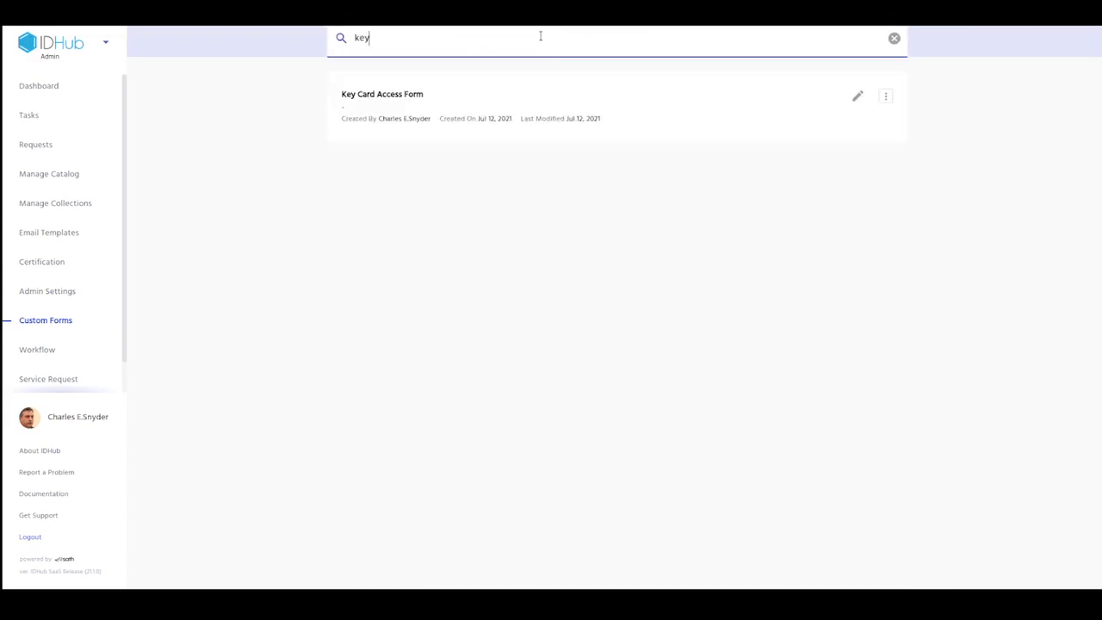
# Step: Open the Key Card Access Form and review its title, input fields, disclaimer and agreement dropdown
pyautogui.click(428, 101)
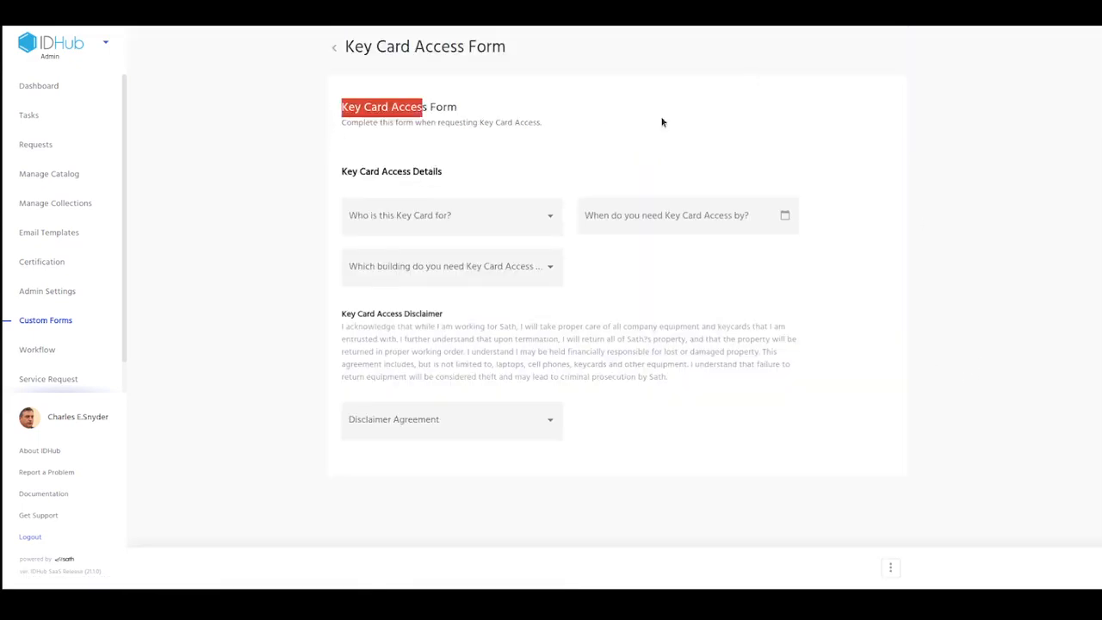
pyautogui.moveTo(499, 98); pyautogui.dragTo(799, 482)
pyautogui.click(1039, 320)
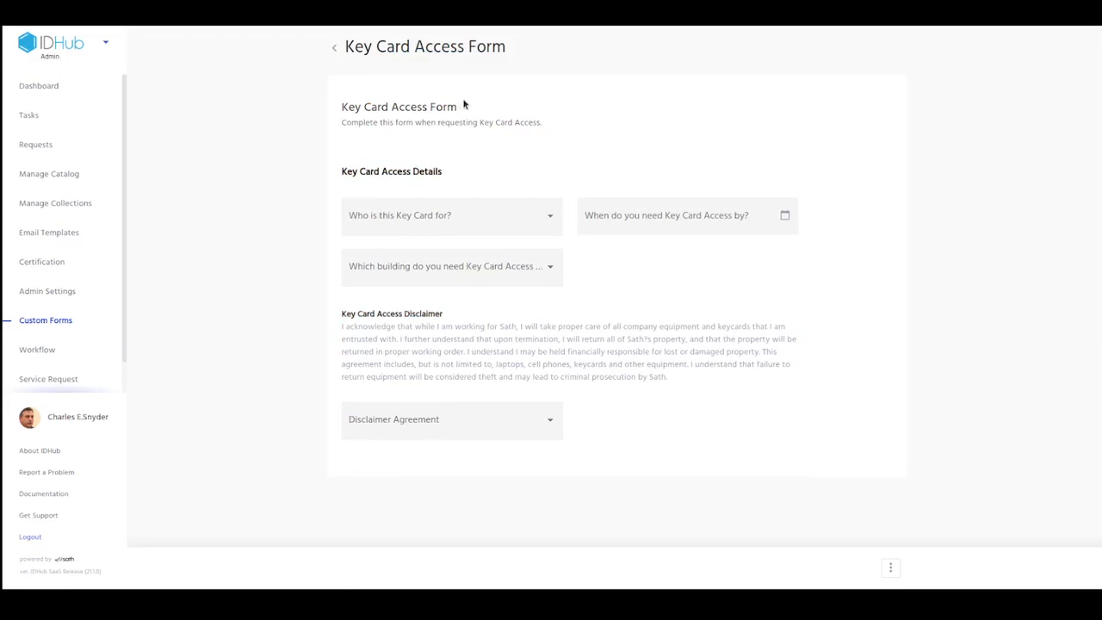
# Step: Start a new service request in the Office Equipments category and name it "Key Card Access"
pyautogui.click(72, 378)
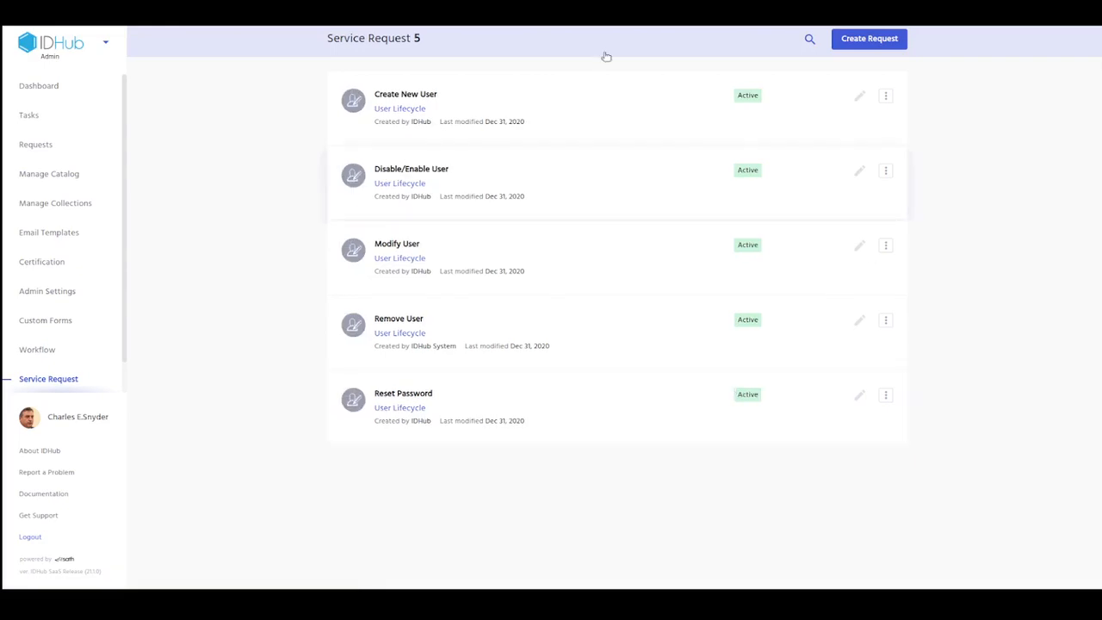
pyautogui.click(866, 38)
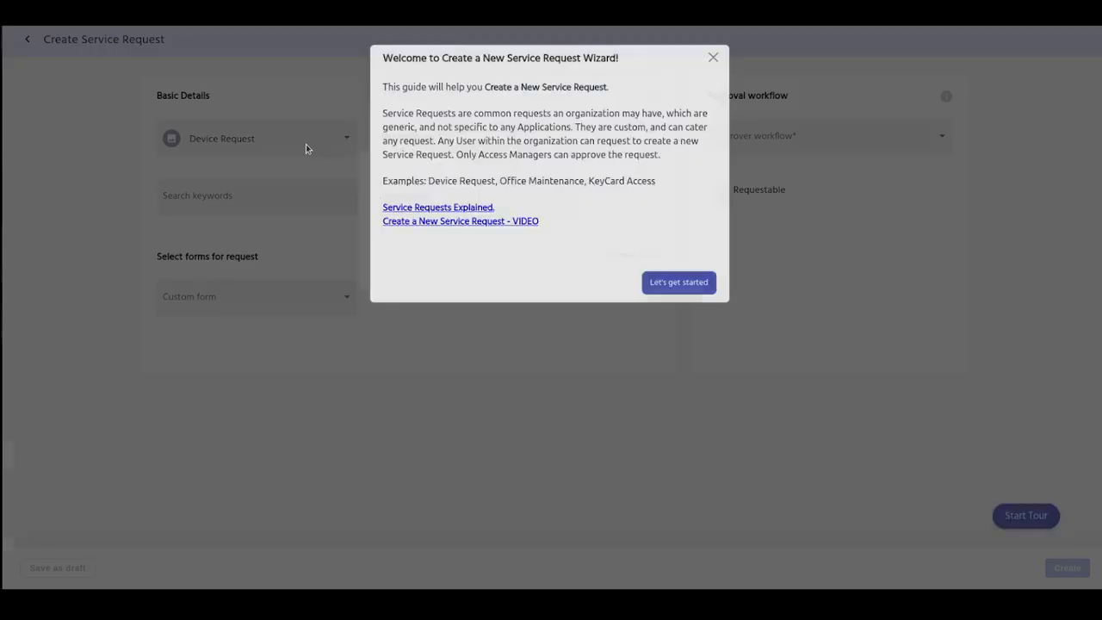
pyautogui.click(712, 56)
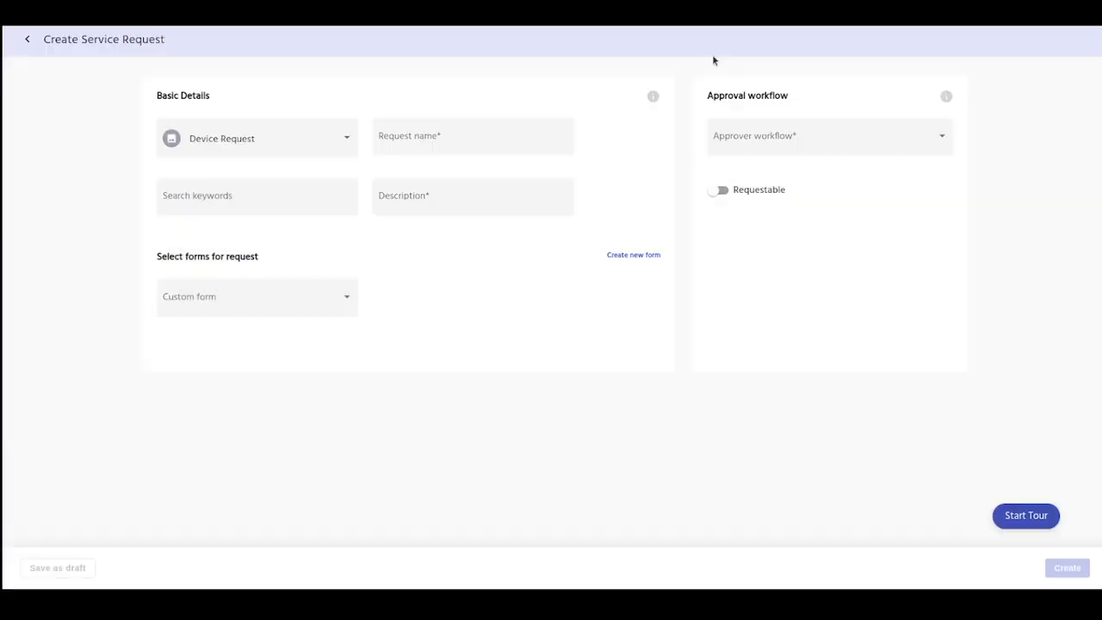
pyautogui.click(270, 145)
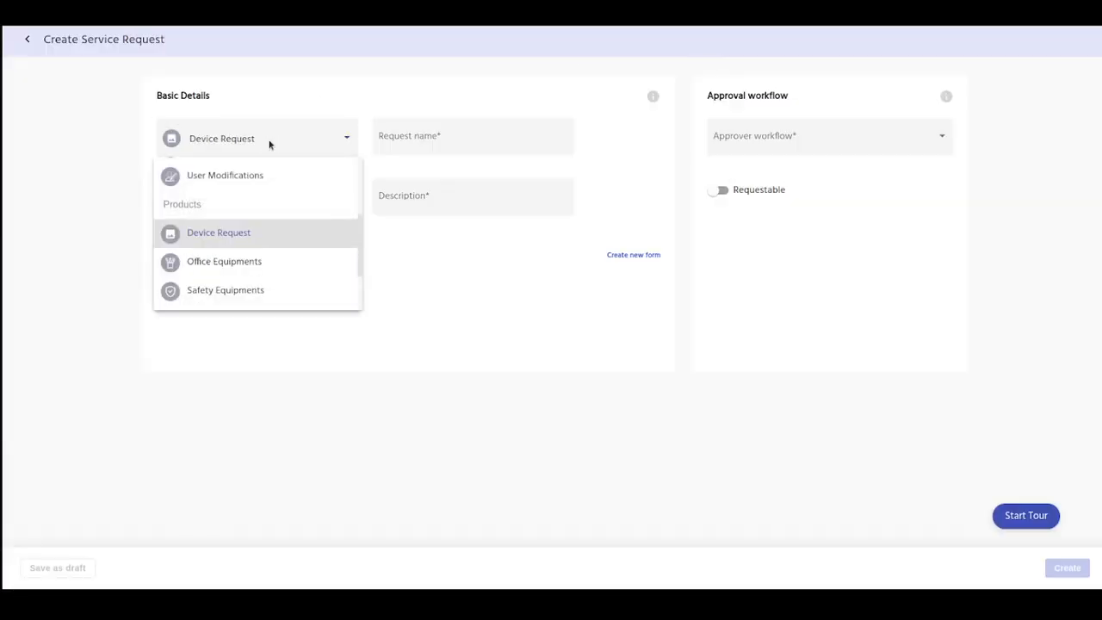
pyautogui.click(249, 262)
pyautogui.click(509, 138)
pyautogui.write('Key Card Access')
# Step: Set the service request's description to "Use this Service Request for Key Card Access."
pyautogui.click(439, 200)
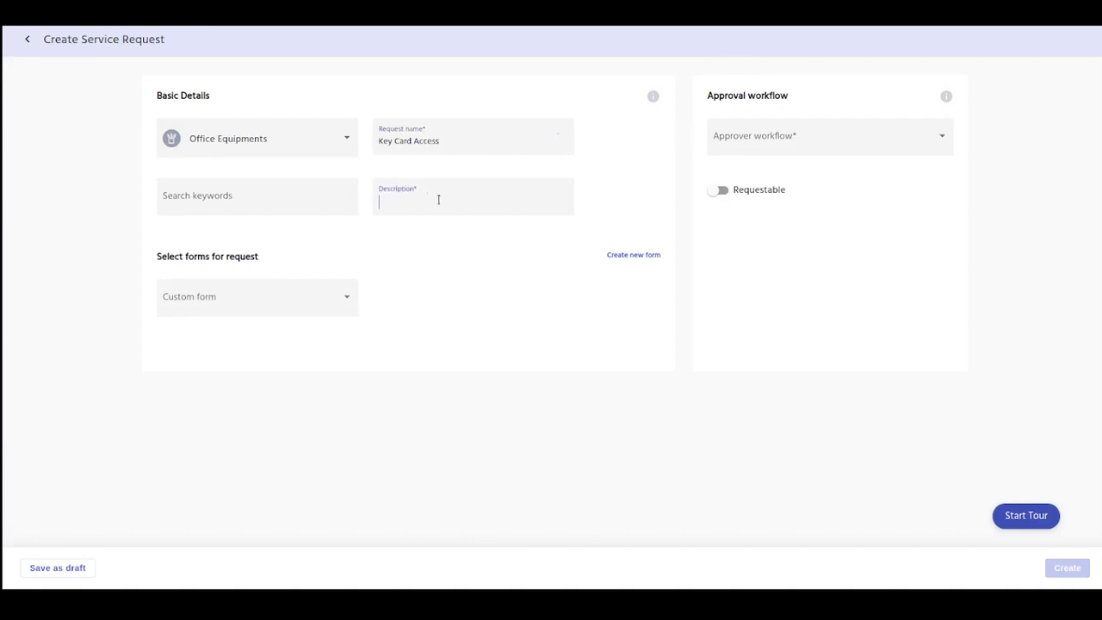
pyautogui.write('Use this Service.Request  for Key Card Access')
# Step: Attach the Key Card Access Form to the service request and assign the Access Manager Approval workflow
pyautogui.click(280, 301)
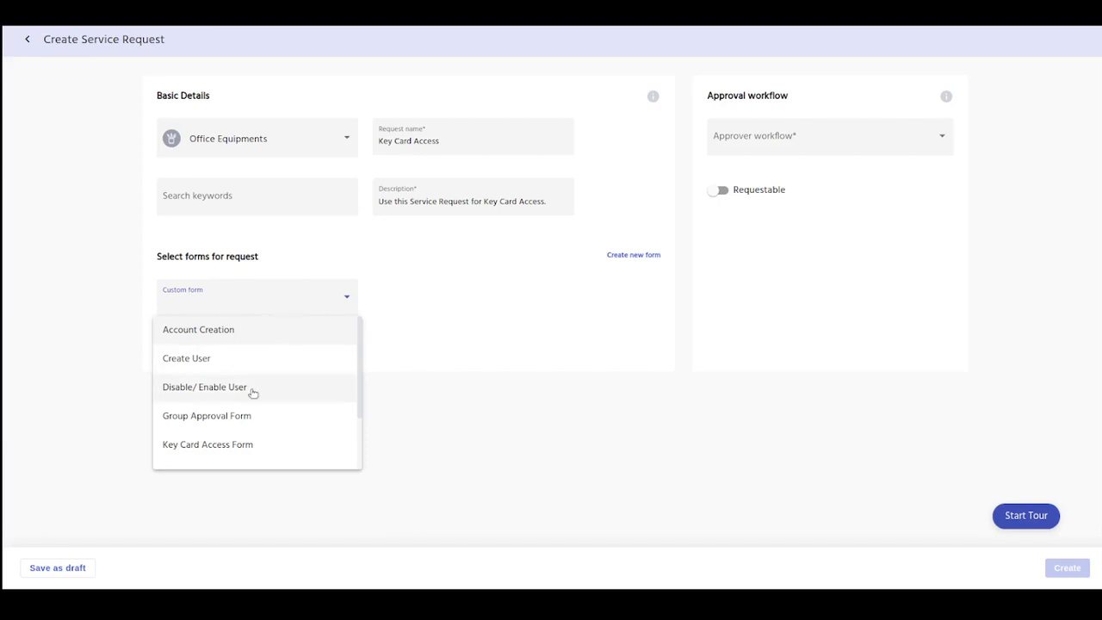
pyautogui.click(246, 453)
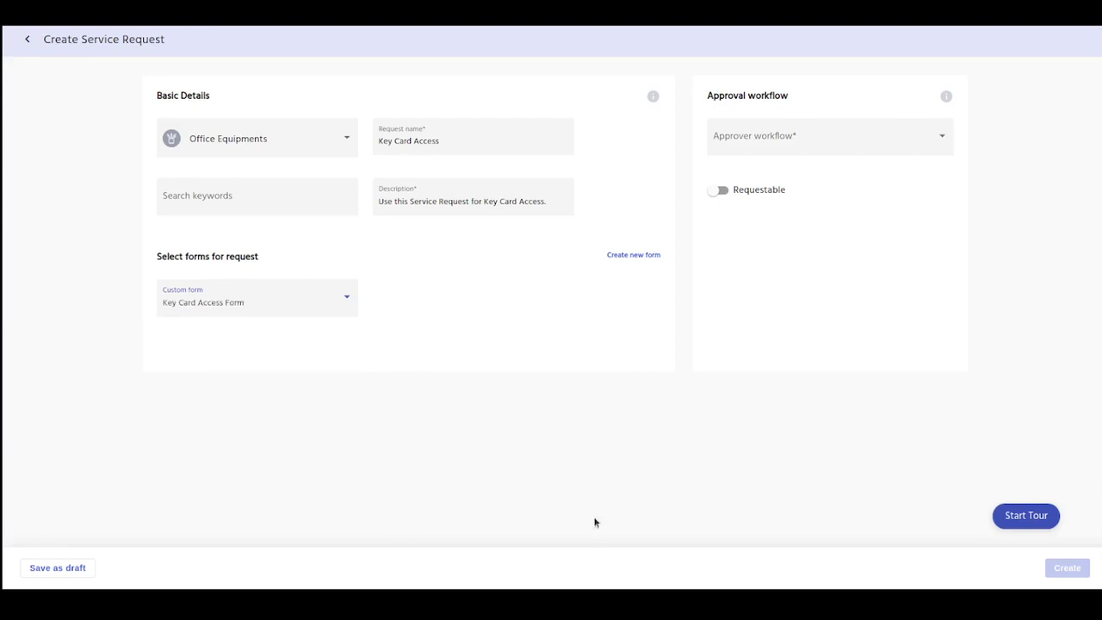
pyautogui.click(792, 134)
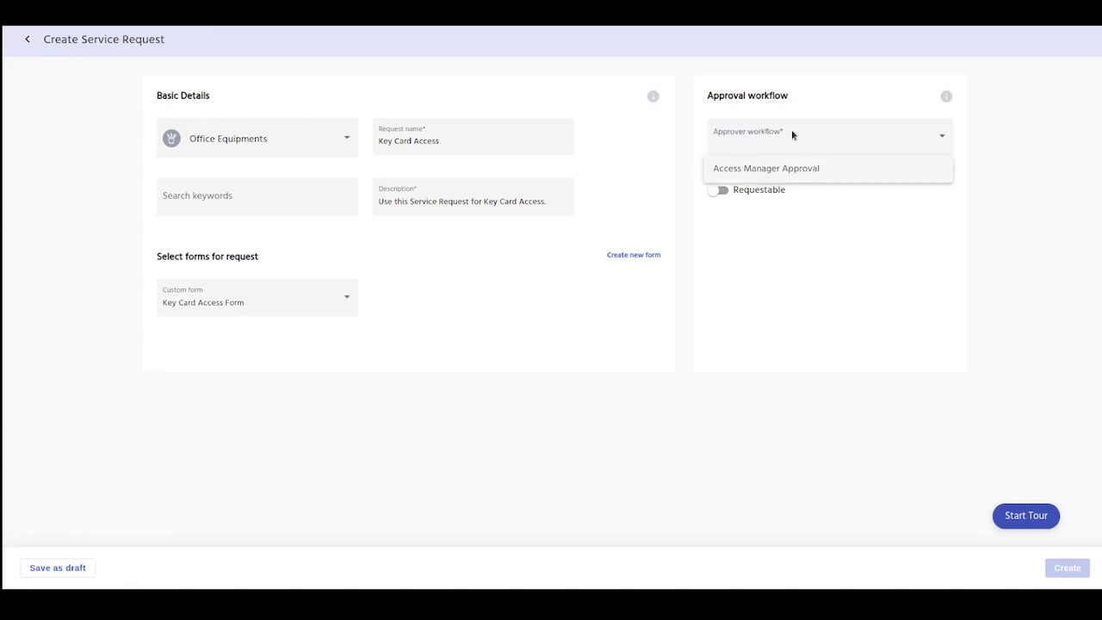
pyautogui.click(791, 177)
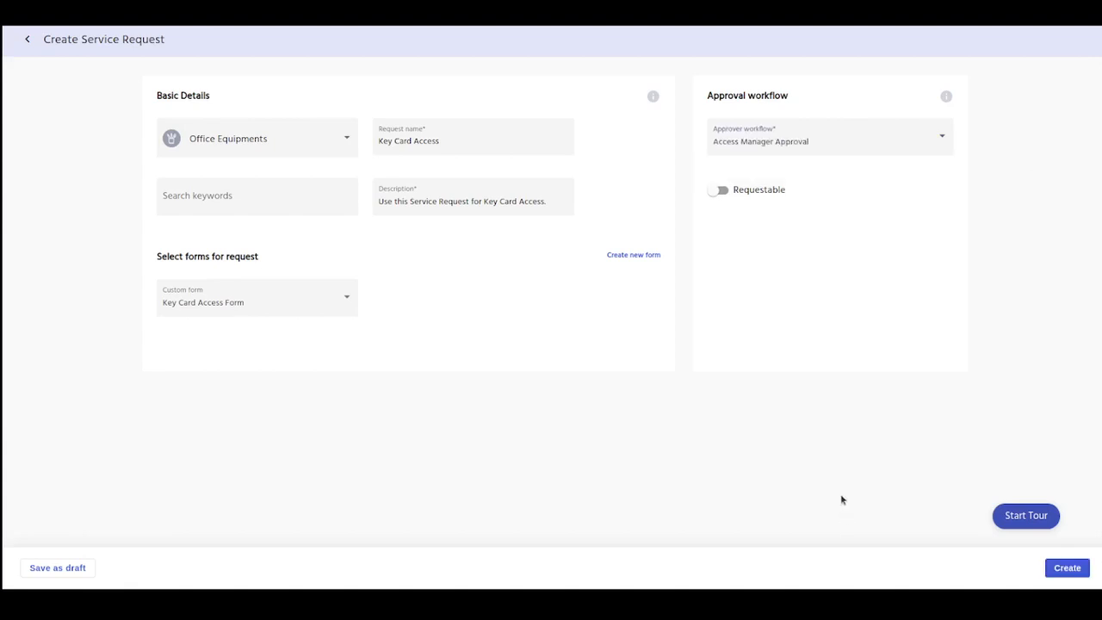
# Step: Make the service request requestable and submit it with the justification "New Service Request"
pyautogui.click(745, 191)
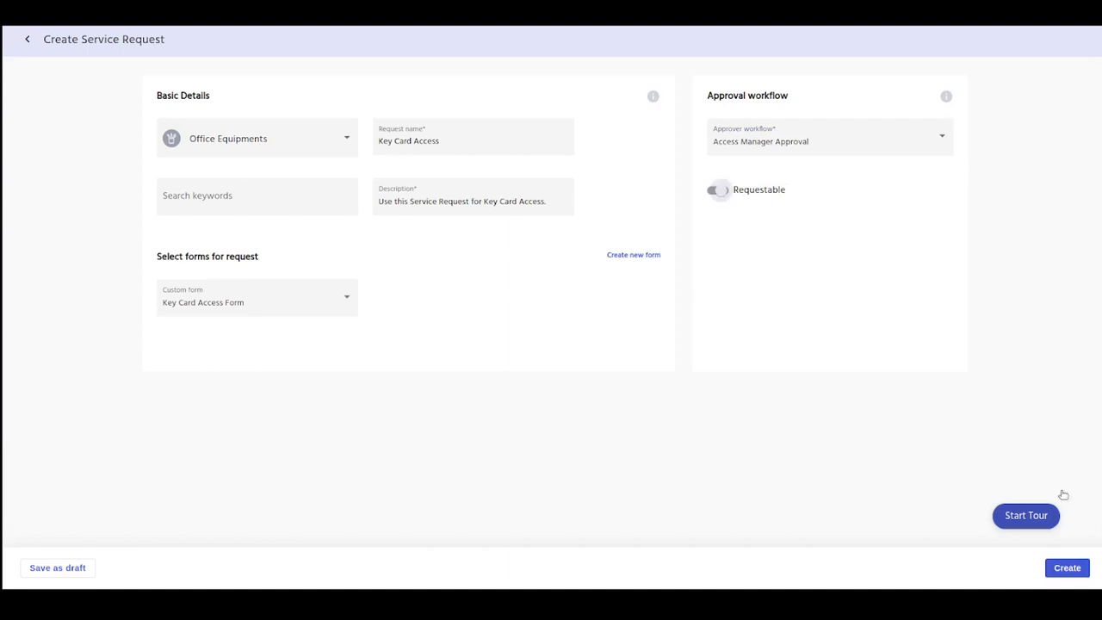
pyautogui.click(1067, 569)
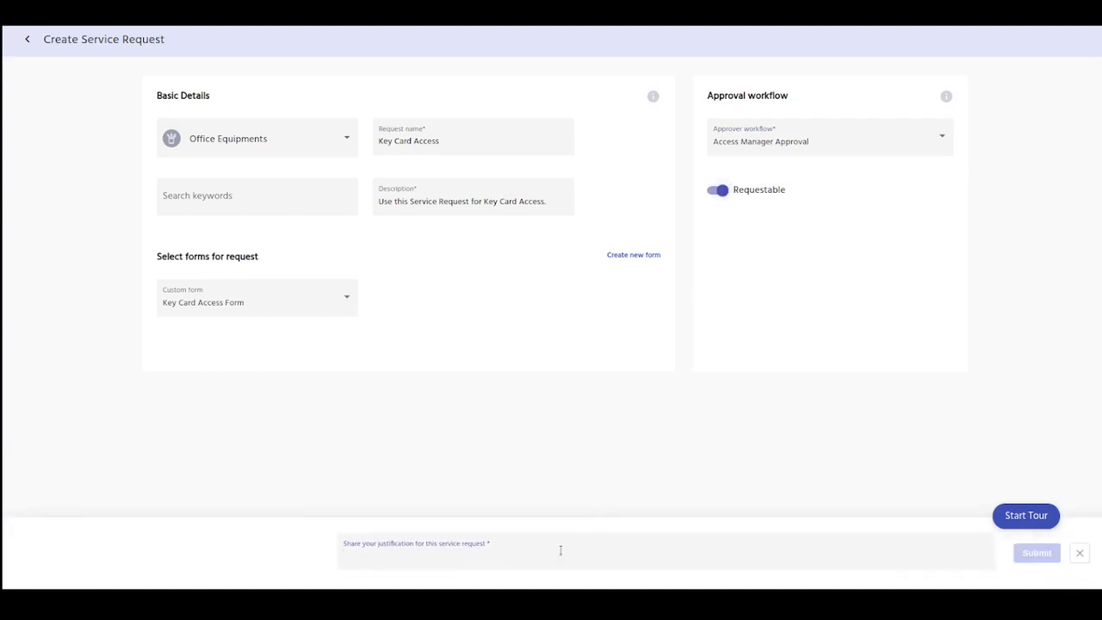
pyautogui.write('New Service')
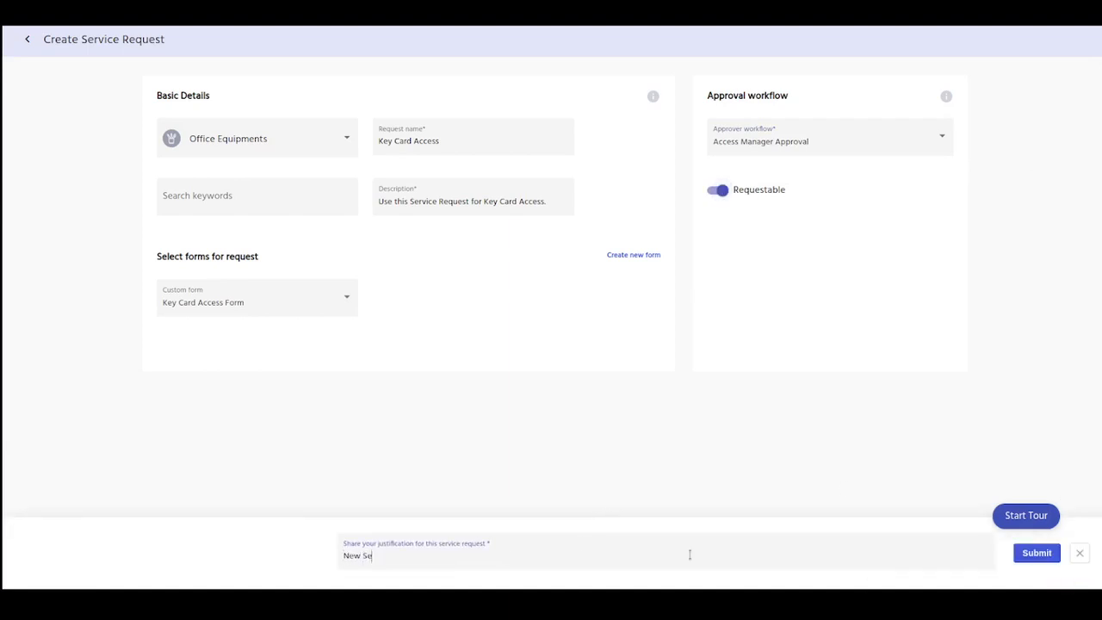
pyautogui.write(' Request')
pyautogui.click(1040, 553)
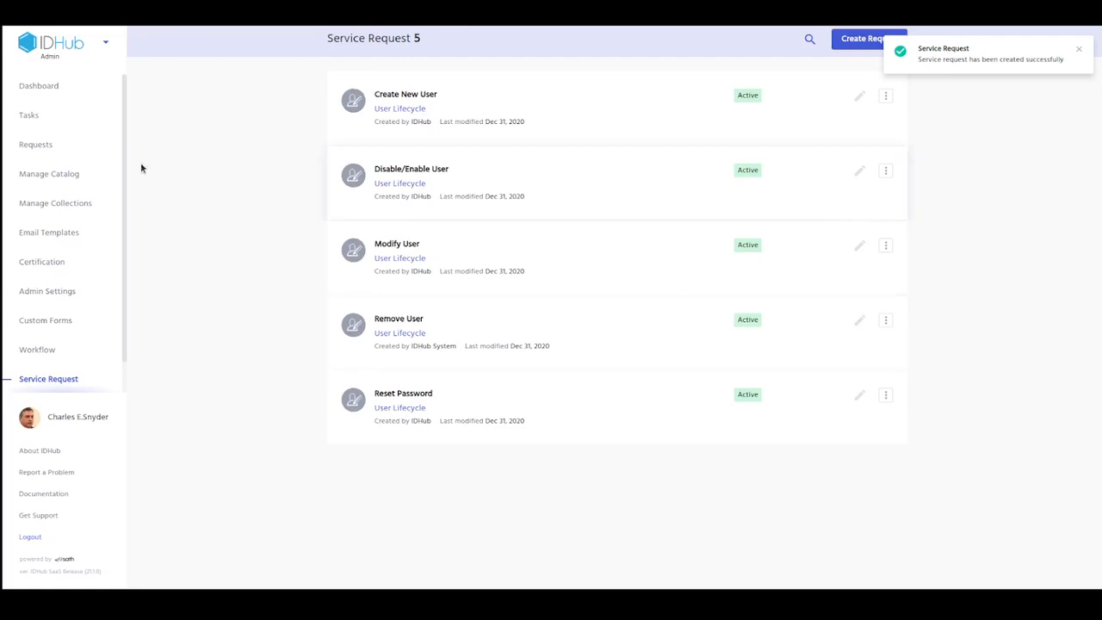
# Step: Open the submitted Key Card Access request among the tracked requests and check who its approval is assigned to
pyautogui.click(49, 147)
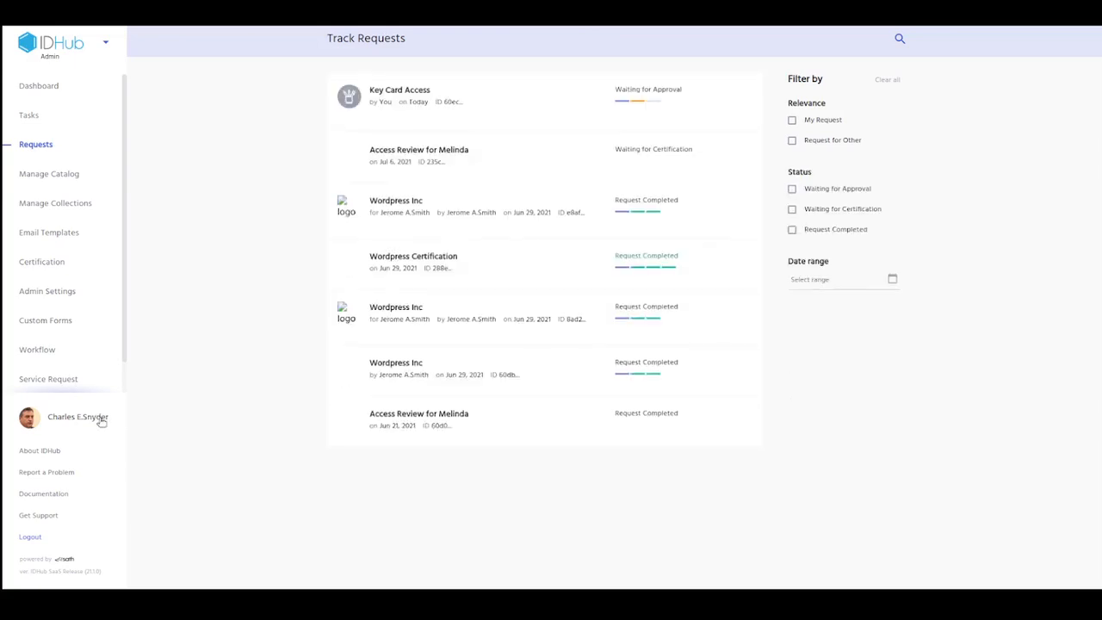
pyautogui.click(533, 96)
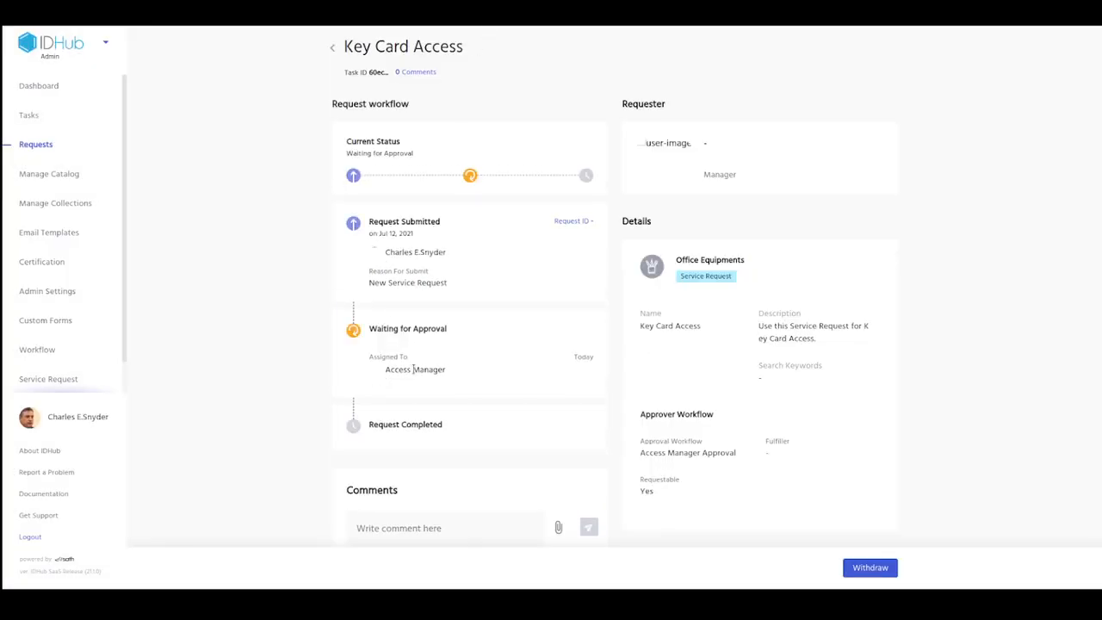
pyautogui.moveTo(472, 371); pyautogui.dragTo(385, 371)
# Step: Return to the custom forms list and log out of the admin account
pyautogui.click(69, 322)
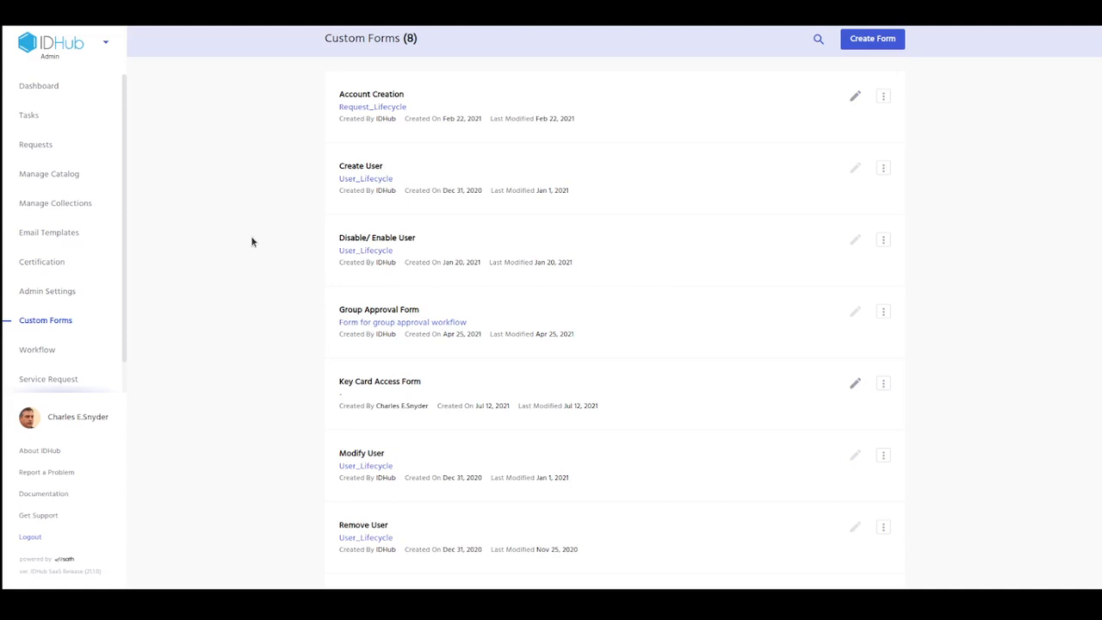
pyautogui.click(26, 536)
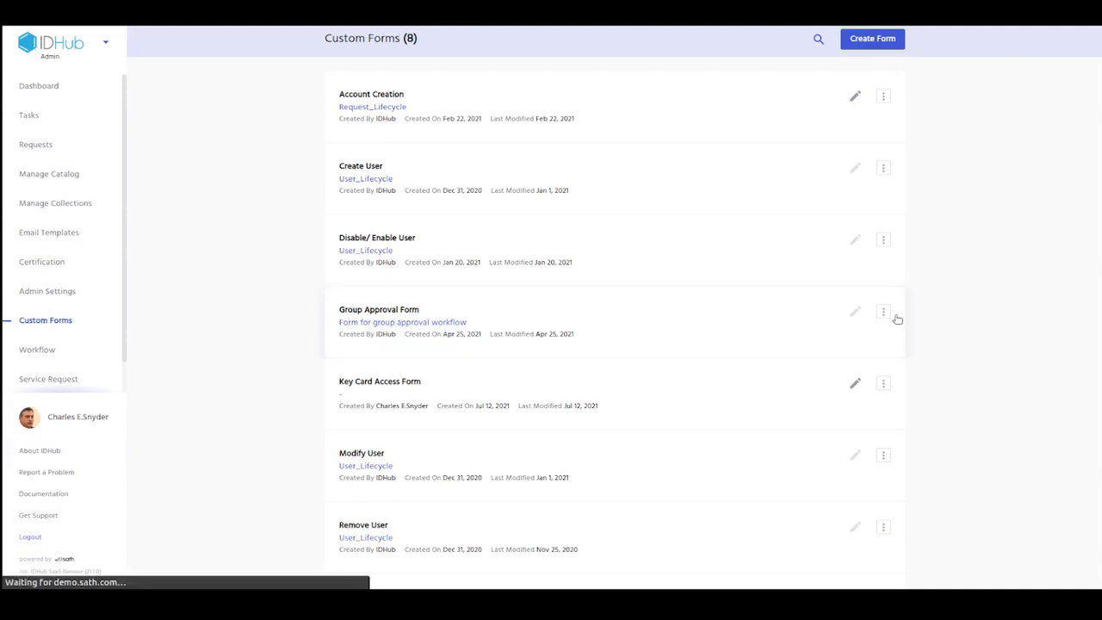